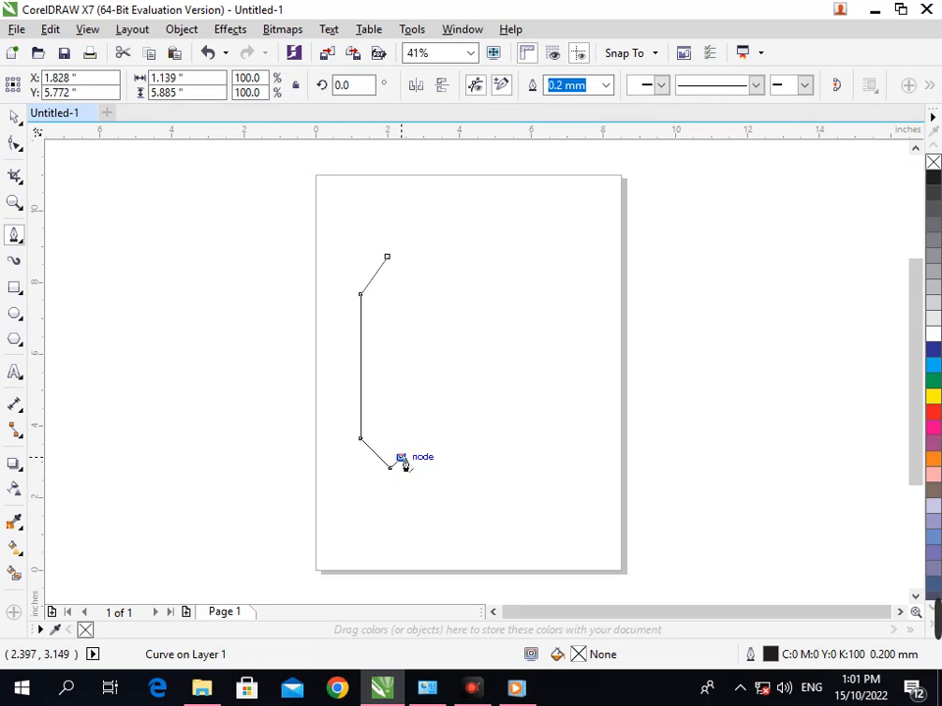
# Step: Finish the bracket outline on the page with the Pen tool, adding the parallel inner edge and closing the shape at its upper end
pyautogui.click(376, 433)
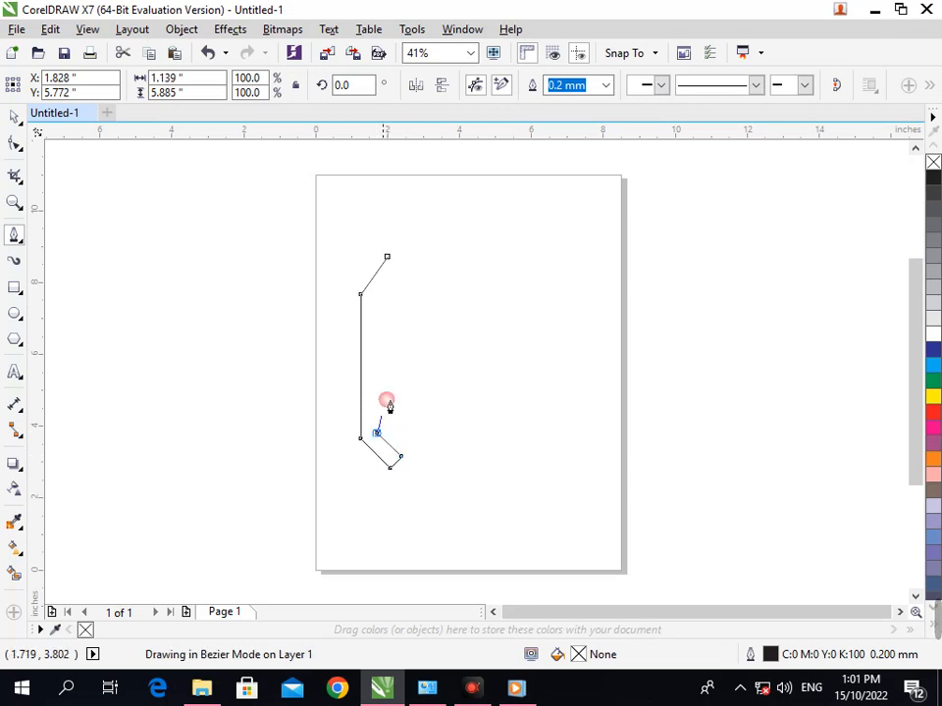
pyautogui.click(376, 294)
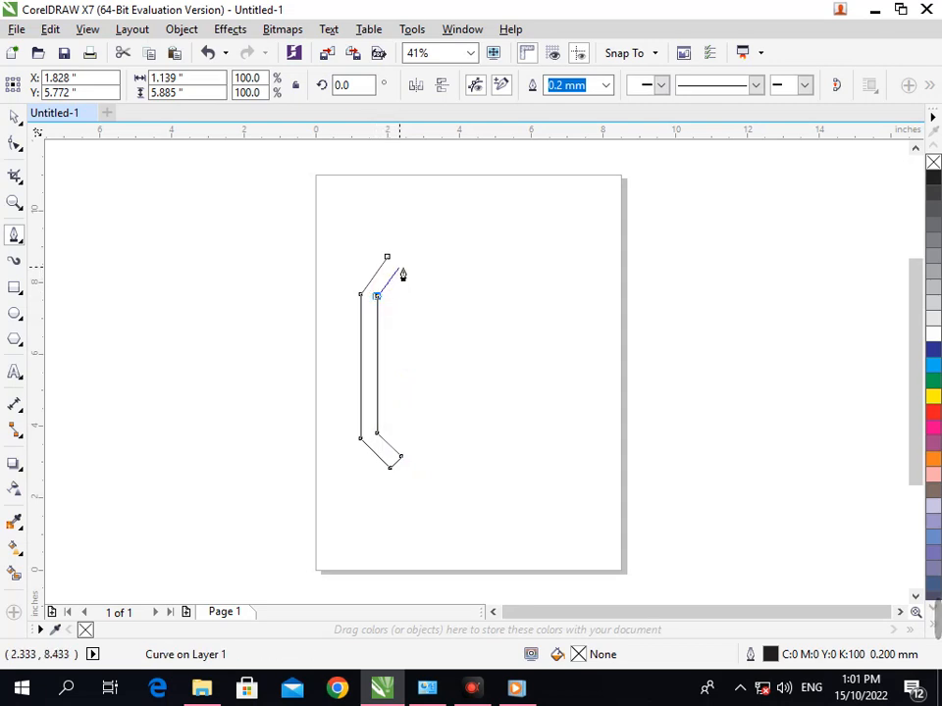
pyautogui.click(402, 266)
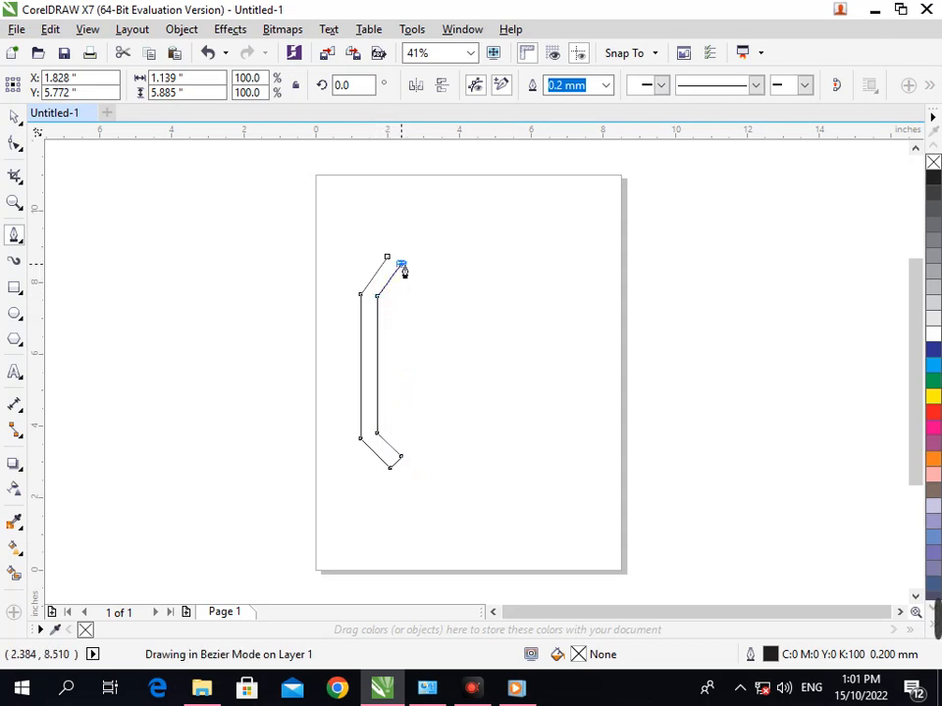
pyautogui.click(394, 263)
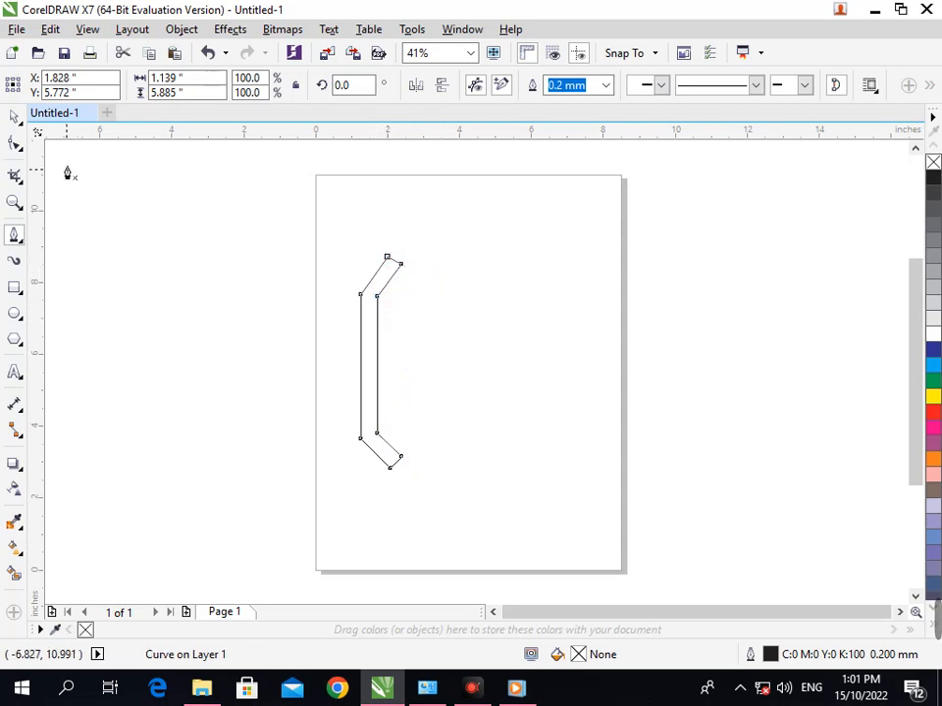
pyautogui.click(15, 117)
pyautogui.click(233, 410)
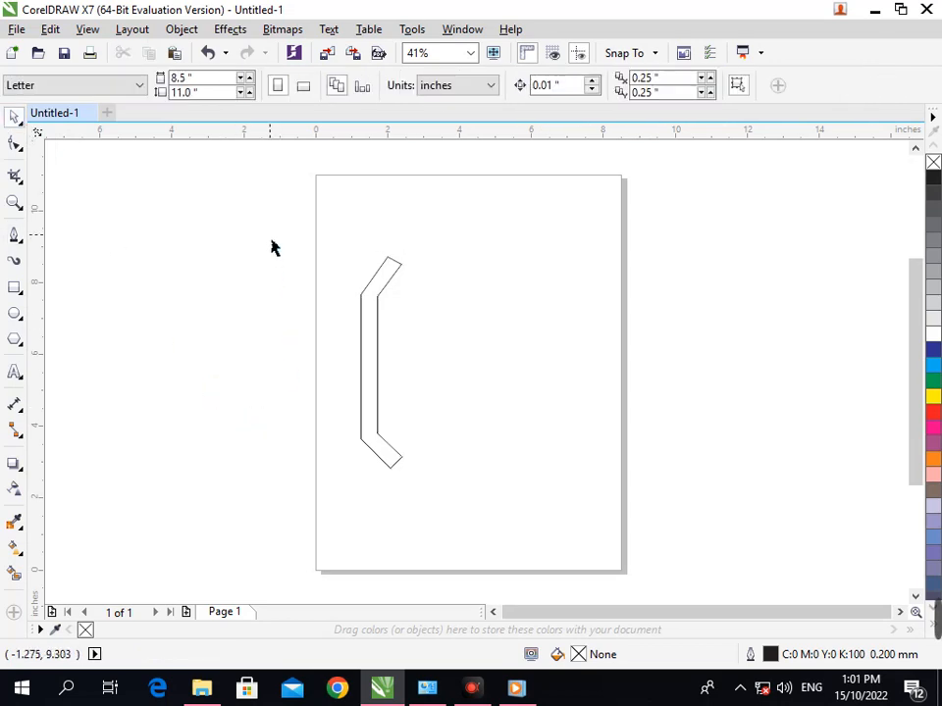
# Step: Place a copy of the bracket to its right and add a horizontal guideline at the original bracket's upper end
pyautogui.moveTo(274, 248); pyautogui.dragTo(420, 485)
pyautogui.moveTo(381, 381); pyautogui.dragTo(498, 385)
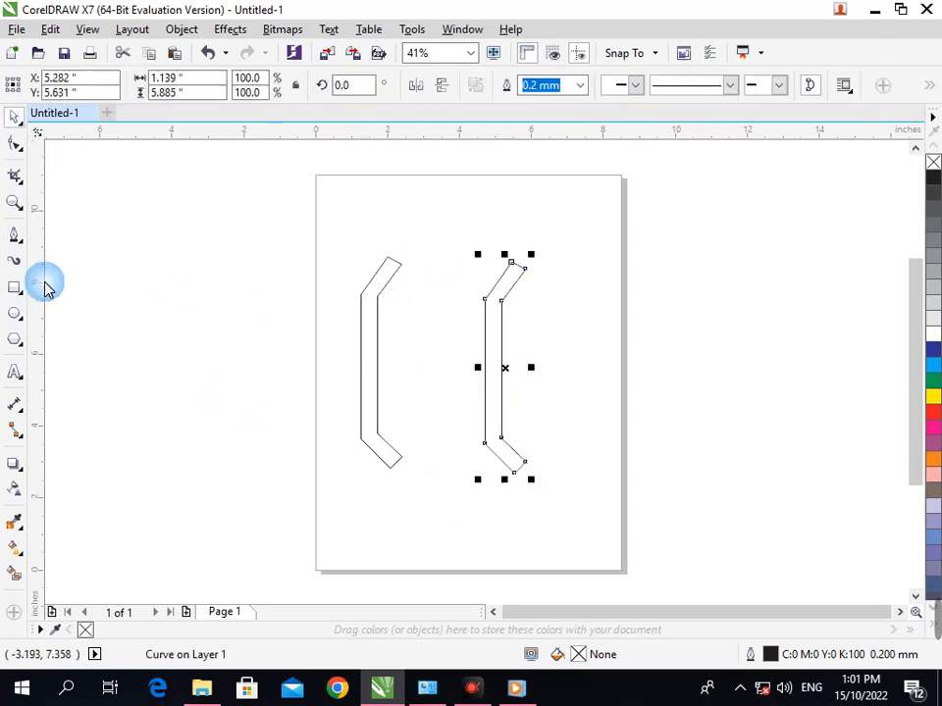
pyautogui.click(379, 257)
# Step: Nudge the copied bracket up towards the guideline to Y 5.731 in and mirror it horizontally to face the original
pyautogui.moveTo(424, 540); pyautogui.dragTo(589, 229)
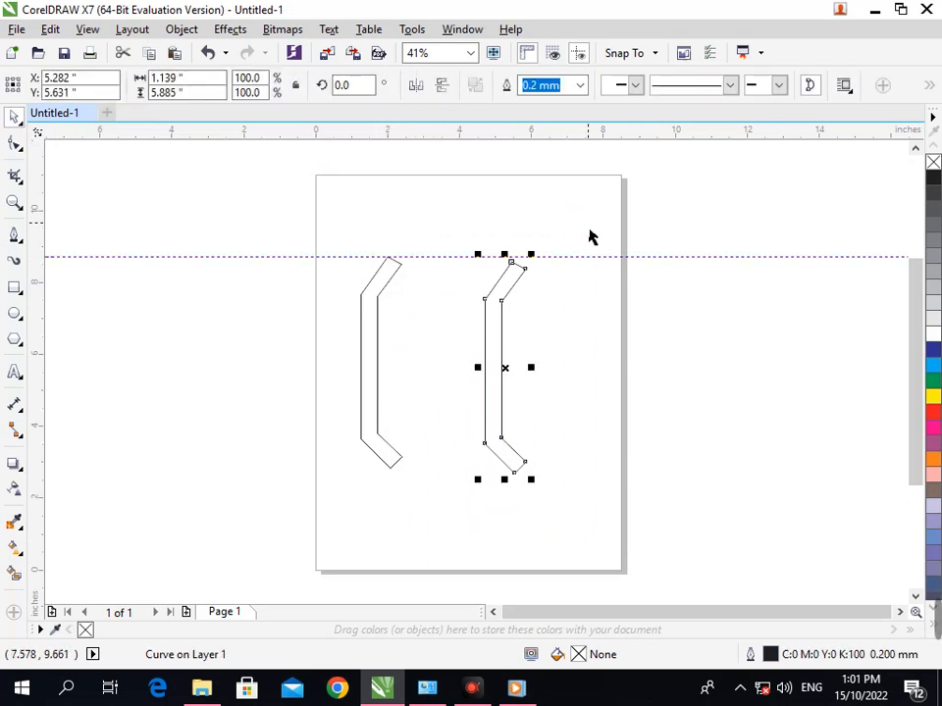
pyautogui.press('Up')
pyautogui.press('Up')
pyautogui.press('Up')
pyautogui.press('Up')
pyautogui.press('Up')
pyautogui.press('Up')
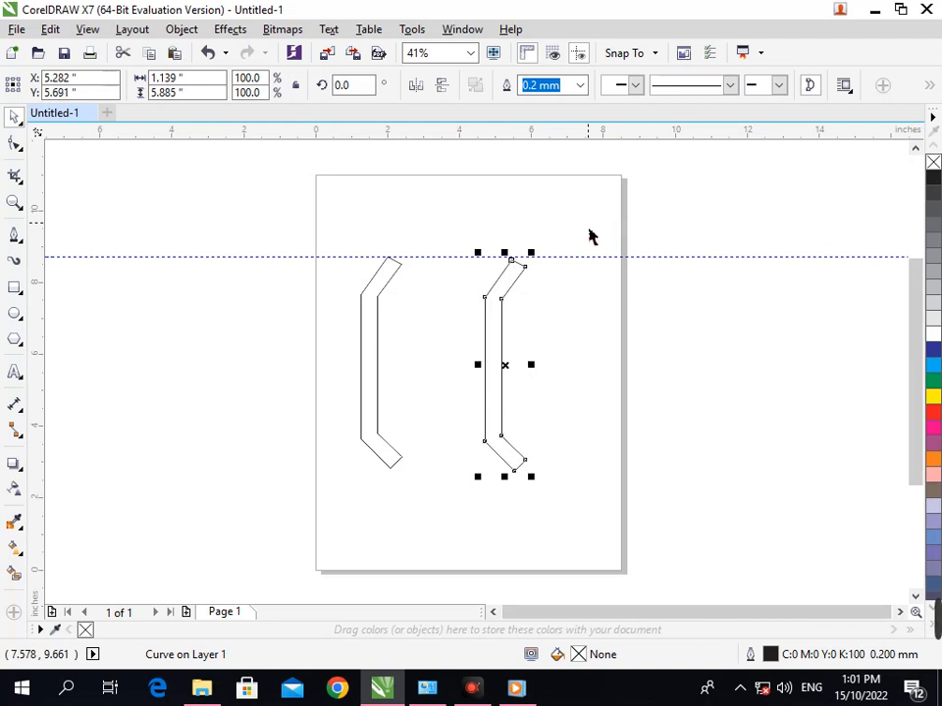
pyautogui.click(416, 87)
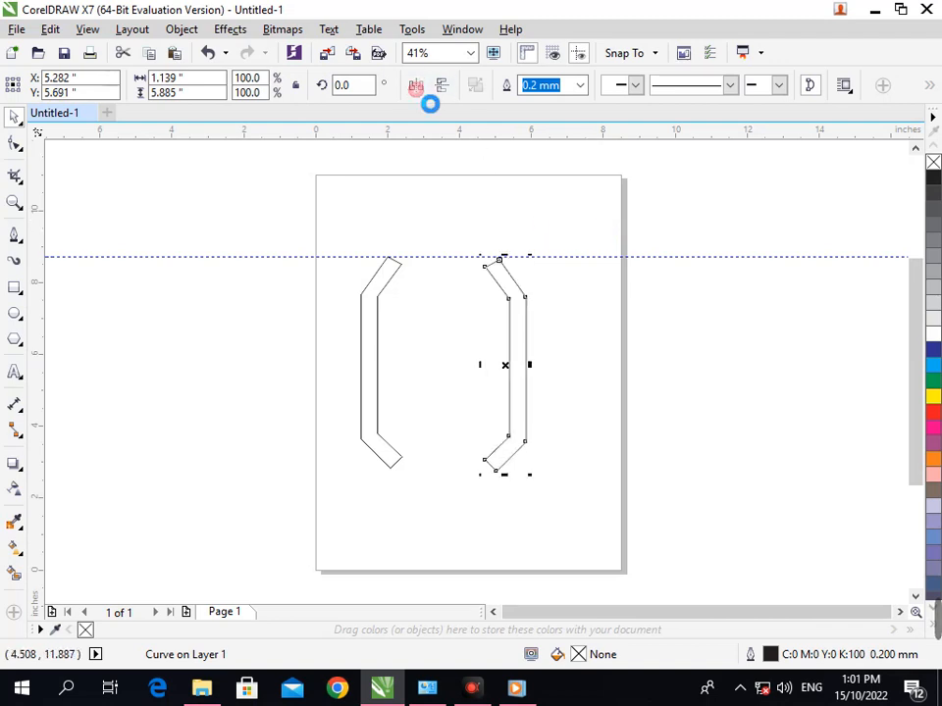
pyautogui.click(528, 452)
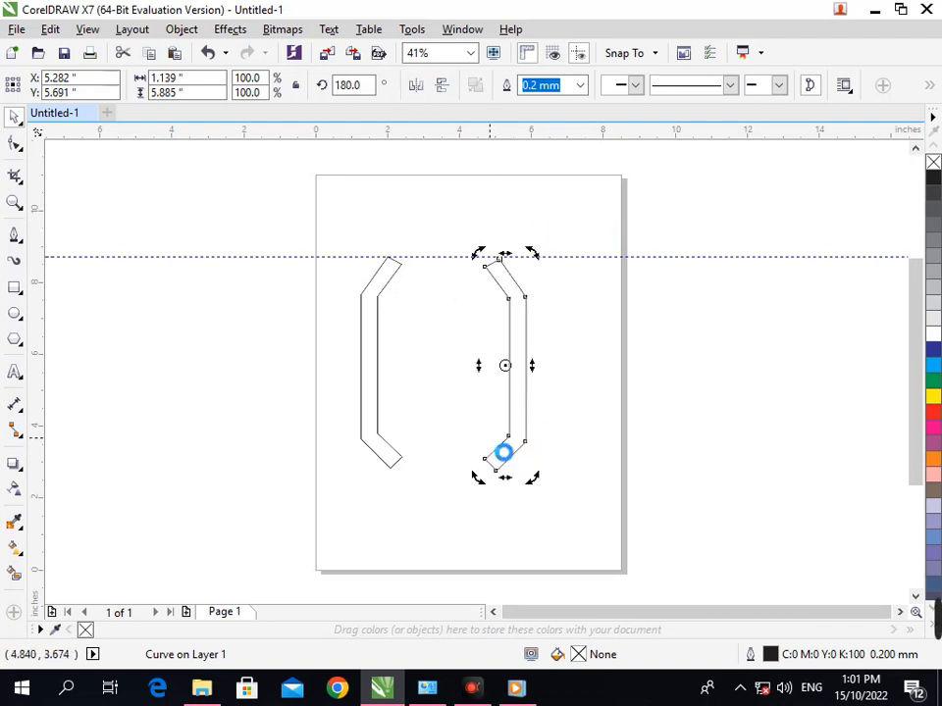
pyautogui.press('Up')
pyautogui.press('Up')
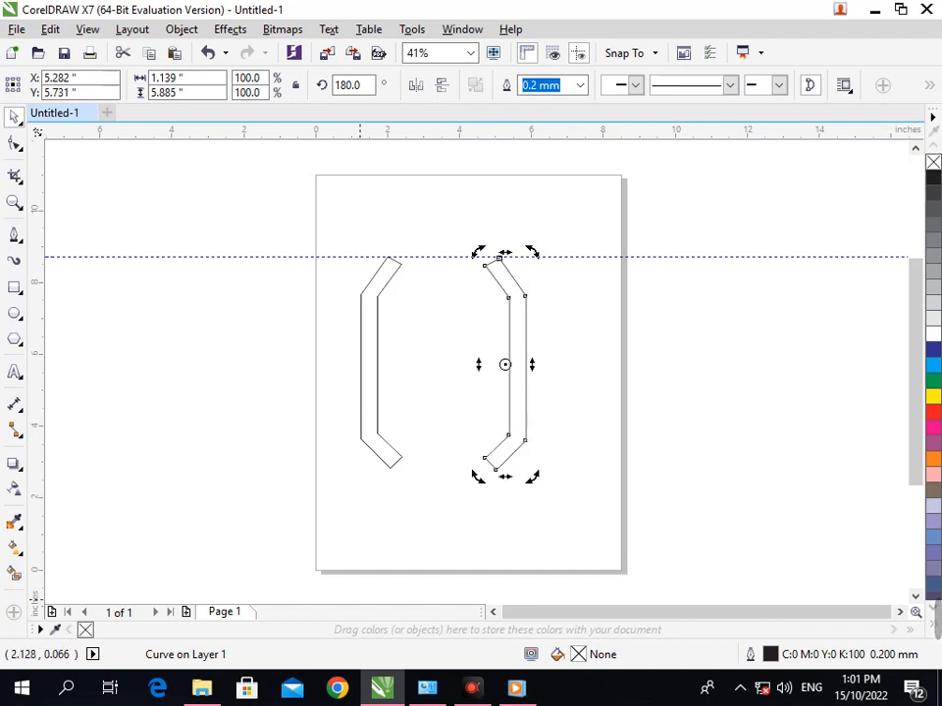
# Step: Squash both brackets together to about 3.35 in tall and delete the horizontal guideline
pyautogui.moveTo(223, 557); pyautogui.dragTo(686, 288)
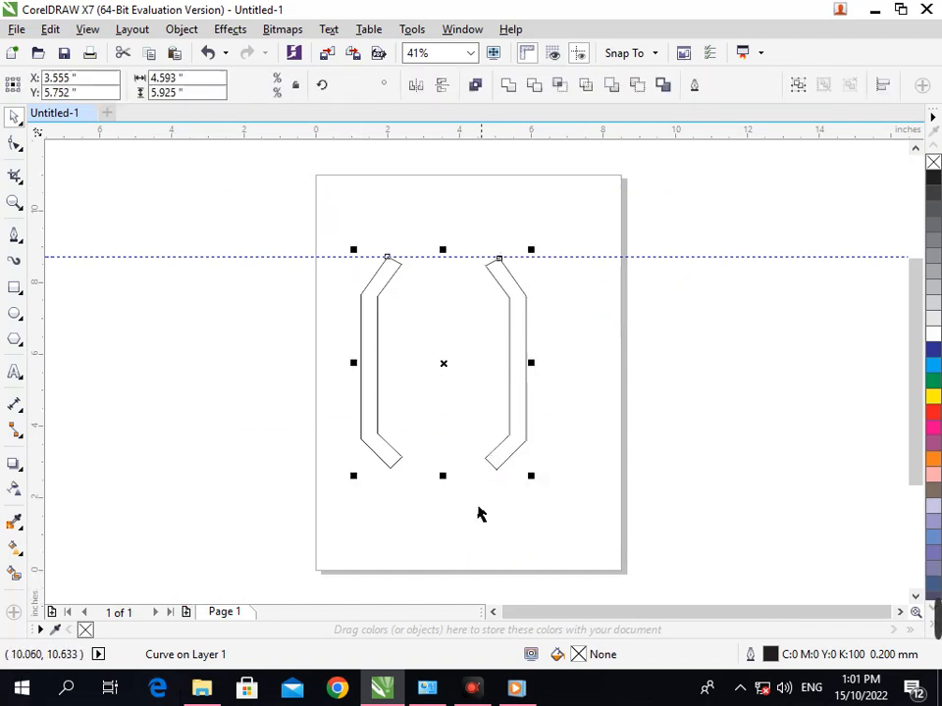
pyautogui.moveTo(459, 489); pyautogui.dragTo(461, 389)
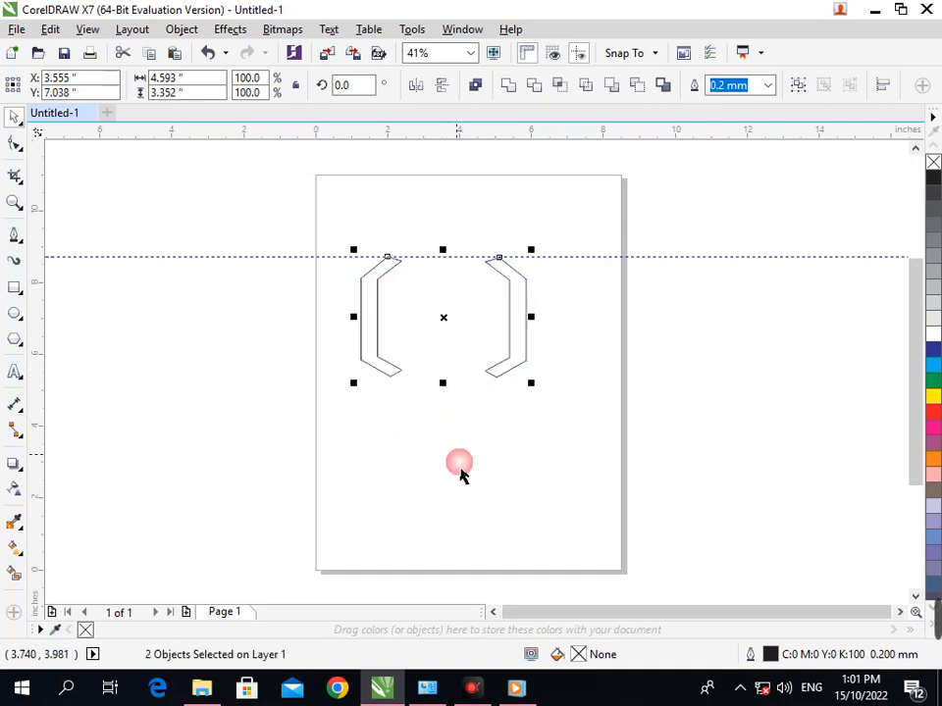
pyautogui.click(460, 475)
pyautogui.click(433, 257)
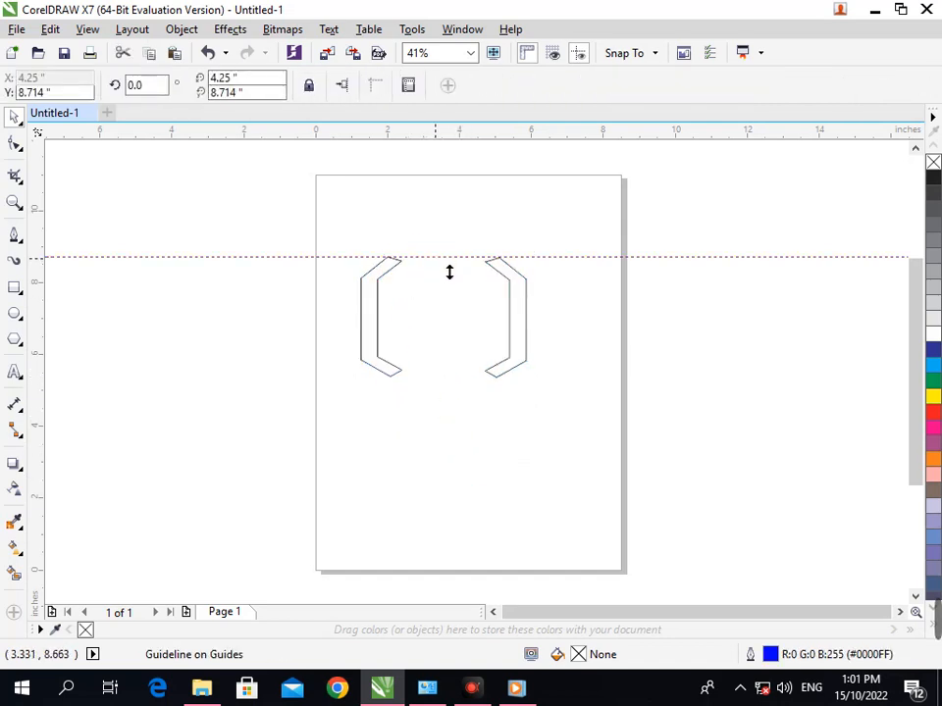
pyautogui.press('Delete')
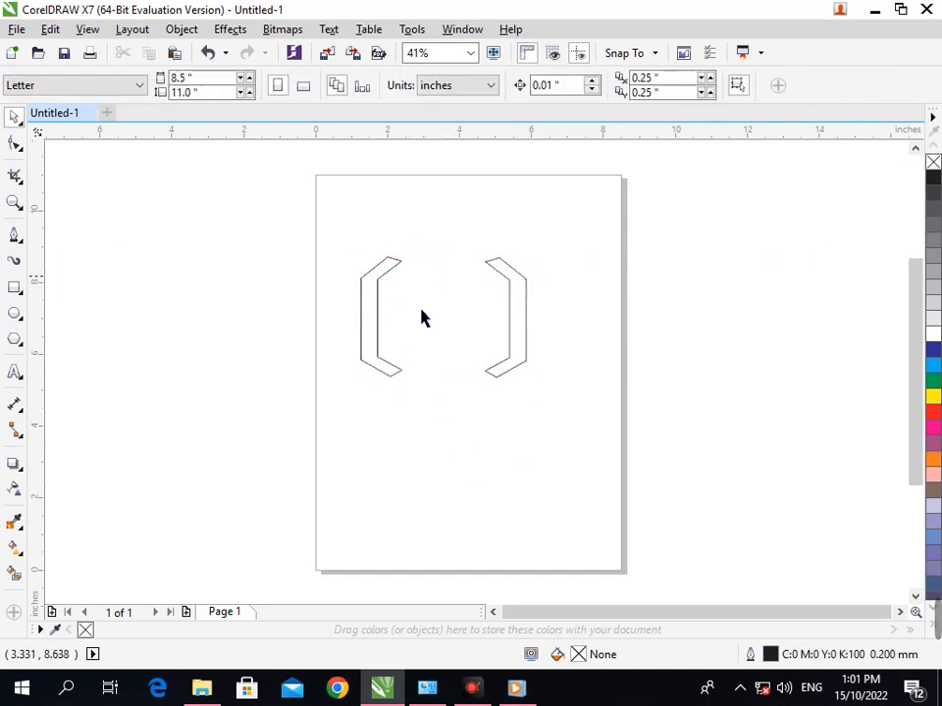
# Step: Draw a rectangle about 4.68 by 2.61 in beside the brackets and set all its corner radii to 2.0 in
pyautogui.click(17, 291)
pyautogui.moveTo(166, 364)
pyautogui.mouseDown()
pyautogui.moveTo(270, 433)
pyautogui.moveTo(351, 438)
pyautogui.moveTo(377, 465)
pyautogui.moveTo(338, 466)
pyautogui.mouseUp()
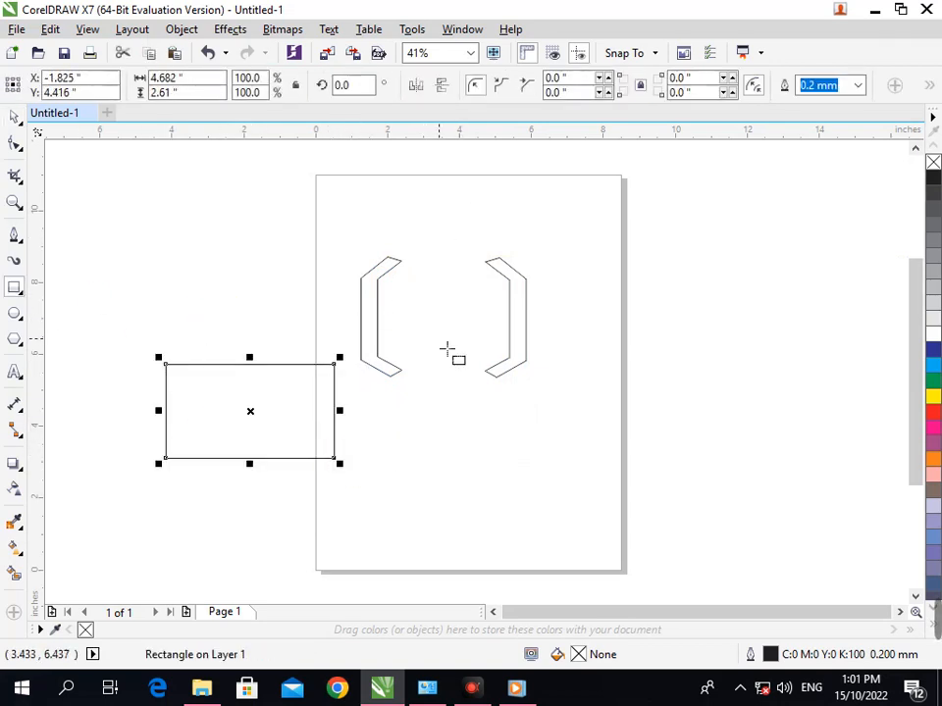
pyautogui.click(564, 77)
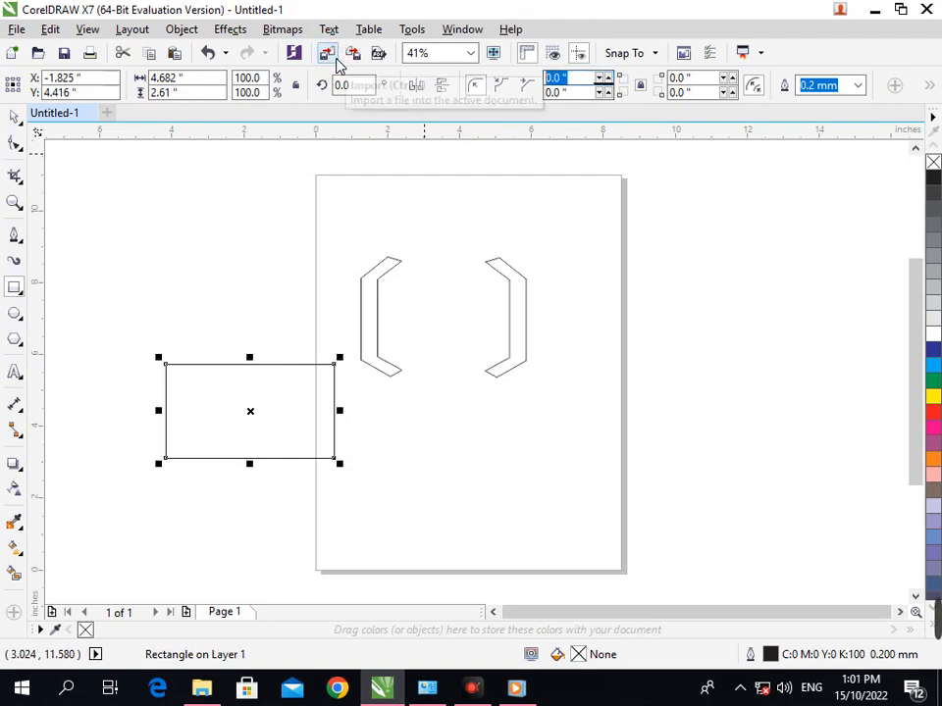
pyautogui.press('Return')
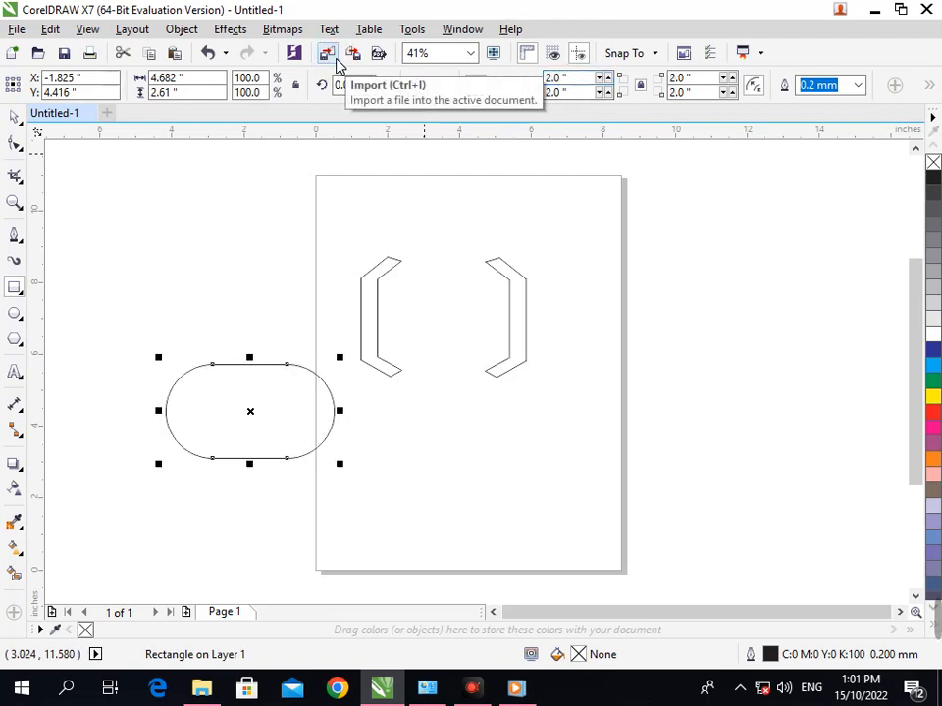
# Step: Make a smaller inner copy of the rounded rectangle and fit both between the brackets at about 3.1 by 1.95 in overall
pyautogui.moveTo(265, 480); pyautogui.dragTo(267, 455)
pyautogui.moveTo(348, 454); pyautogui.dragTo(337, 444)
pyautogui.moveTo(133, 339); pyautogui.dragTo(343, 446)
pyautogui.moveTo(289, 426); pyautogui.dragTo(498, 342)
pyautogui.moveTo(579, 332); pyautogui.dragTo(515, 332)
pyautogui.moveTo(519, 407); pyautogui.dragTo(464, 408)
# Step: Stretch the two rounded rectangles together to about 3.33 in wide, extending them towards the right bracket
pyautogui.press('F2')
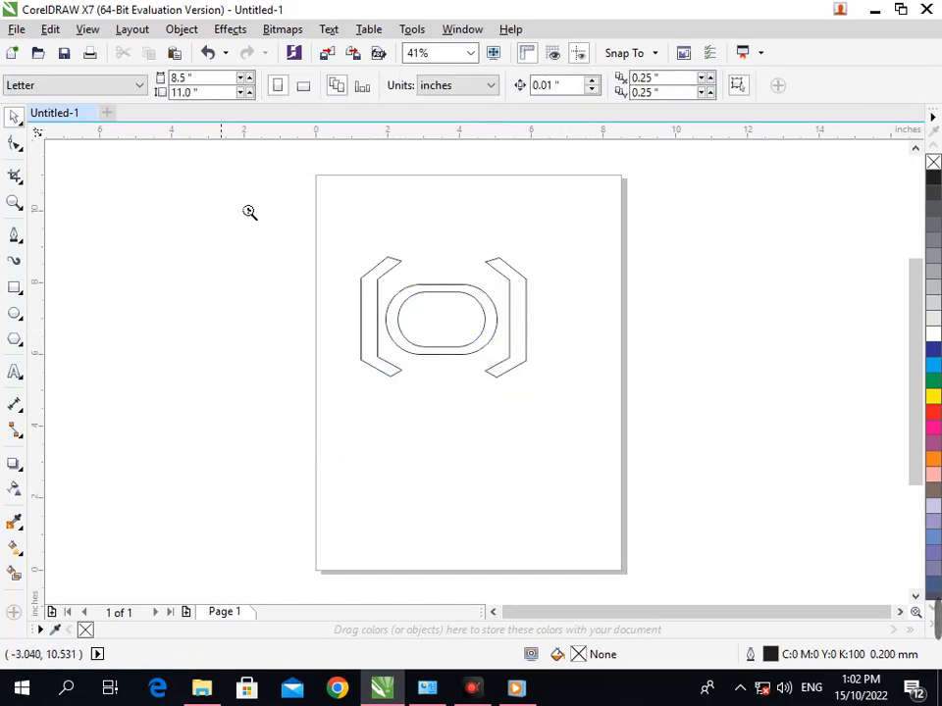
pyautogui.moveTo(278, 214); pyautogui.dragTo(673, 437)
pyautogui.click(491, 385)
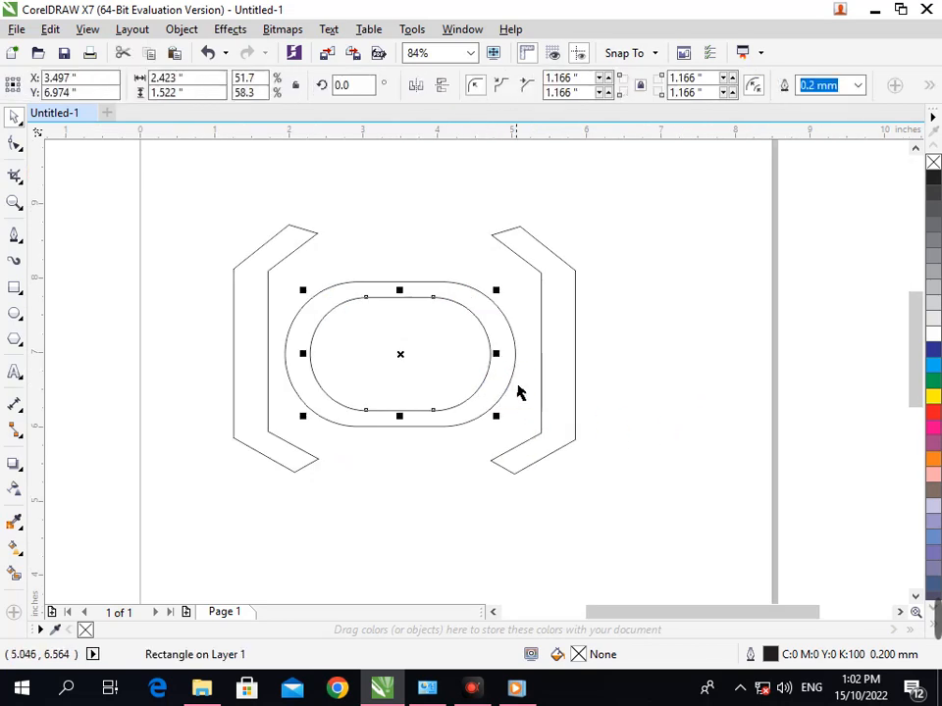
pyautogui.keyDown('shift'); pyautogui.click(515, 372); pyautogui.keyUp('shift')
pyautogui.click(523, 355)
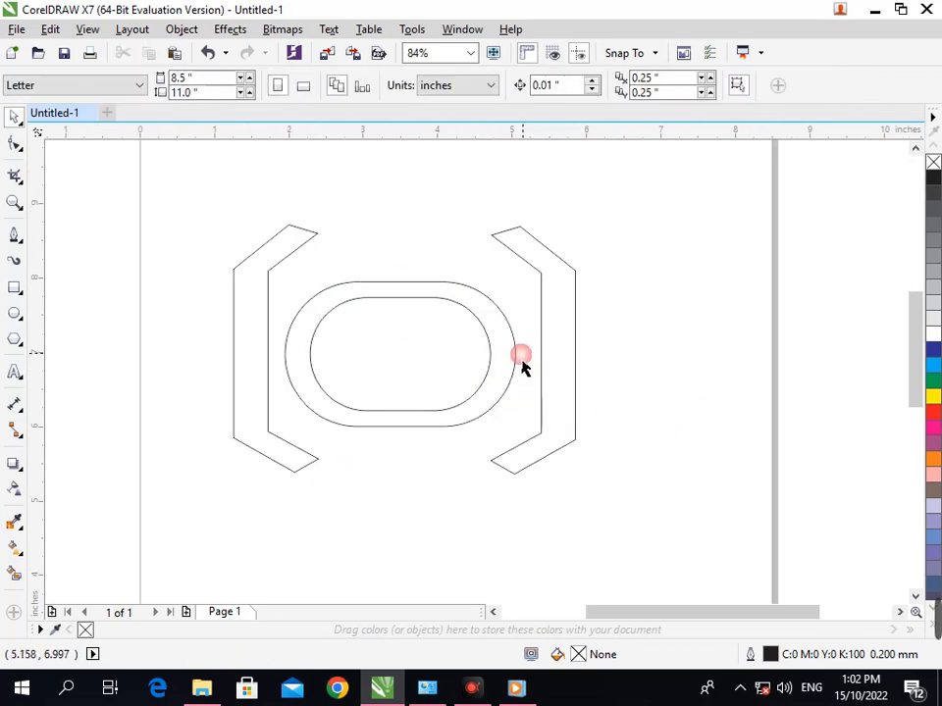
pyautogui.click(516, 360)
pyautogui.keyDown('shift'); pyautogui.click(490, 376); pyautogui.keyUp('shift')
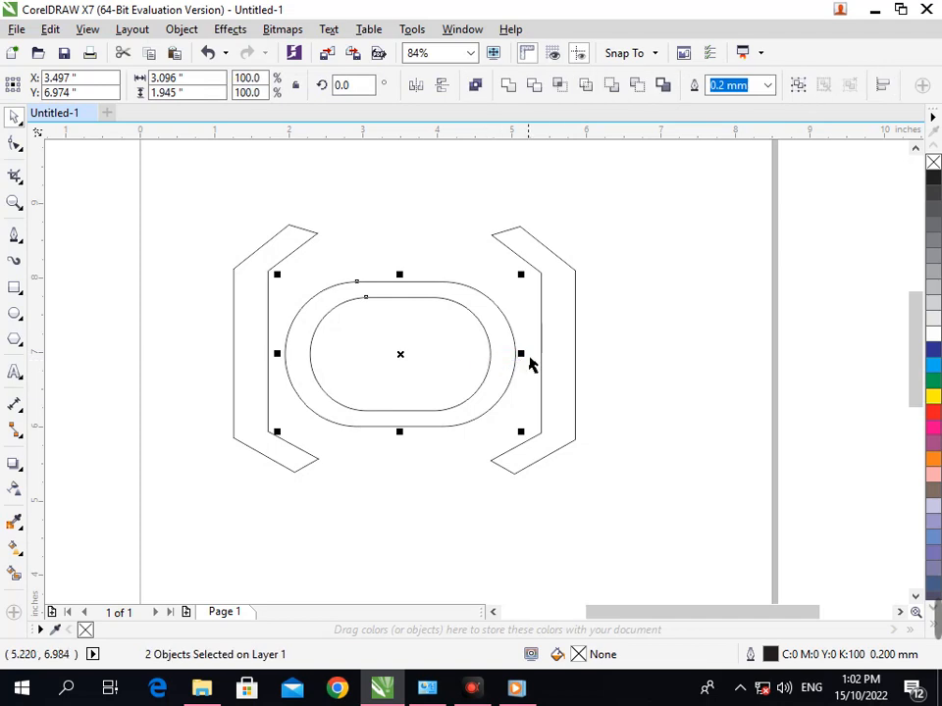
pyautogui.moveTo(526, 357); pyautogui.dragTo(545, 364)
pyautogui.click(618, 439)
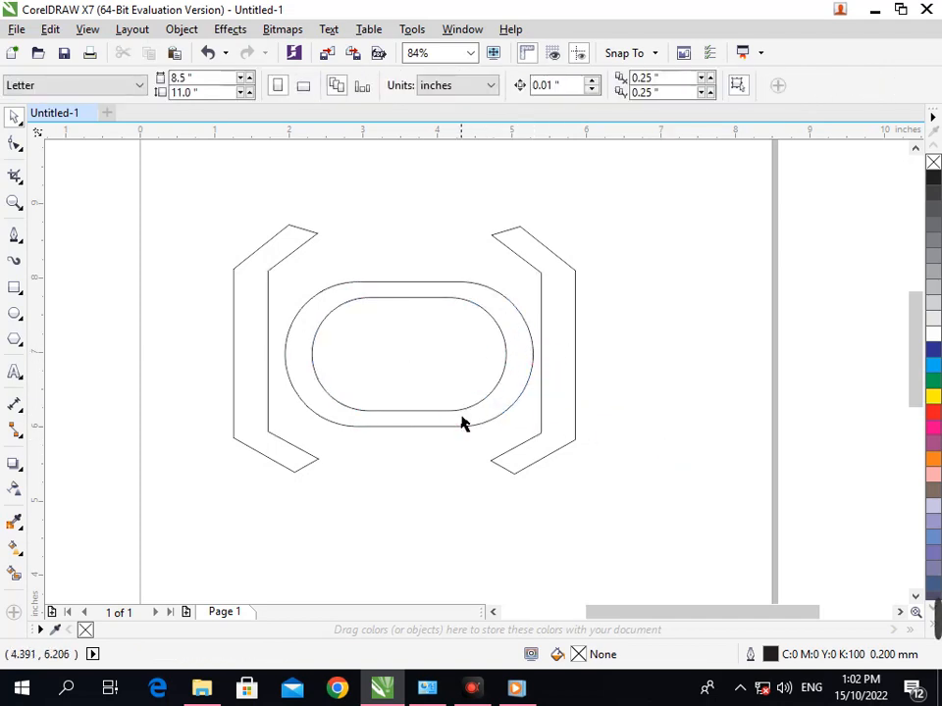
# Step: Fill the inner rounded rectangle with green and the outer one with dark blue
pyautogui.click(458, 412)
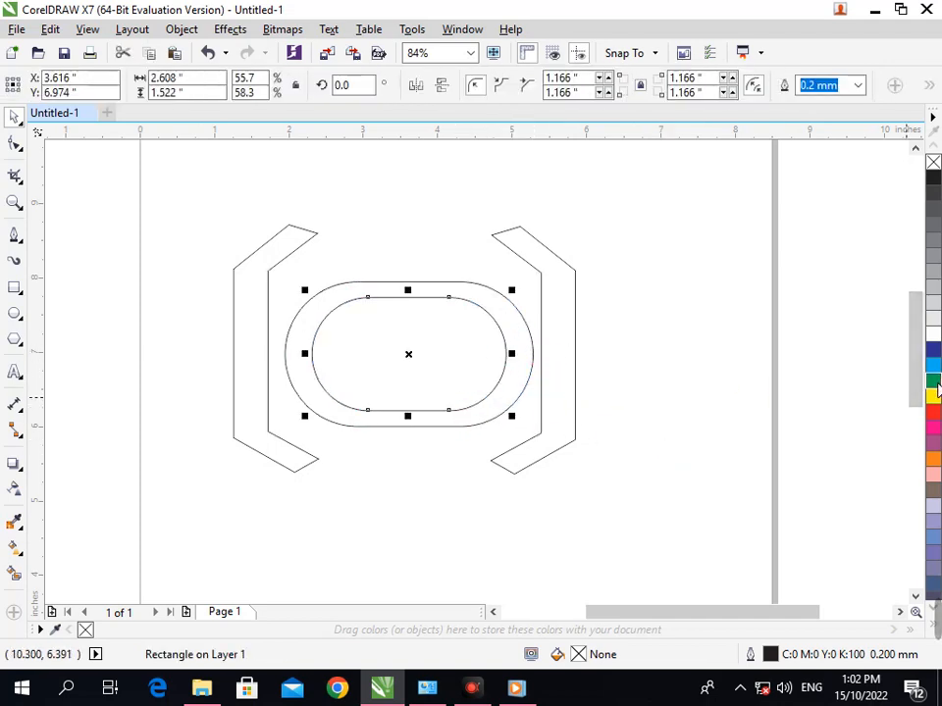
pyautogui.click(933, 379)
pyautogui.click(684, 481)
pyautogui.click(511, 414)
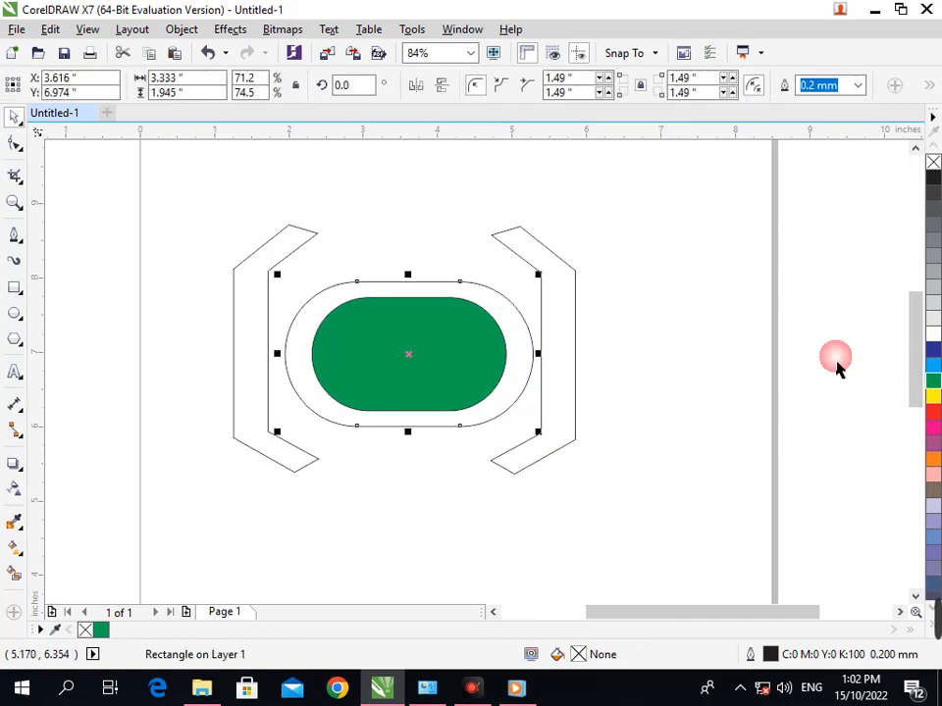
pyautogui.click(933, 349)
pyautogui.click(548, 393)
# Step: Fill the left and right brackets with Smart Fill and recolor both purple (C:20 M:80 Y:0 K:20)
pyautogui.scroll(-2, 585, 396)
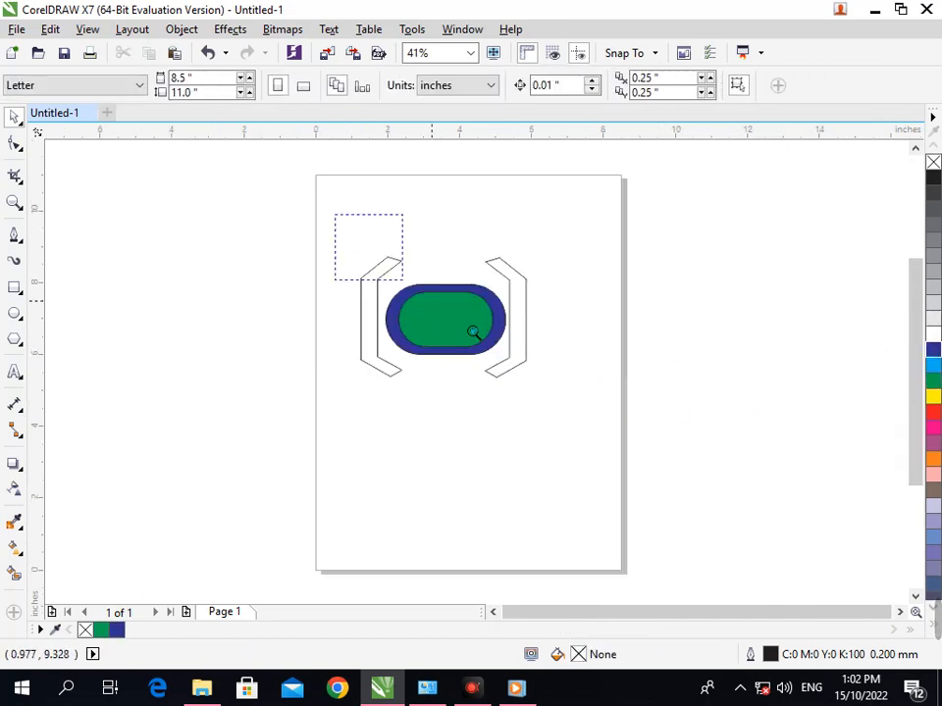
pyautogui.scroll(2, 474, 330)
pyautogui.click(538, 429)
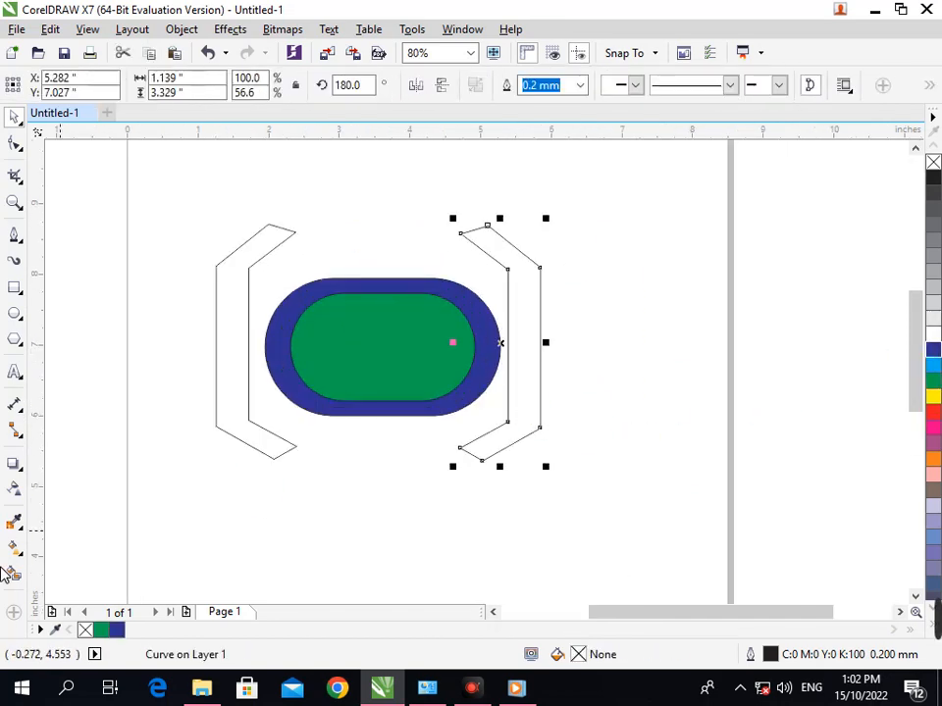
pyautogui.click(14, 574)
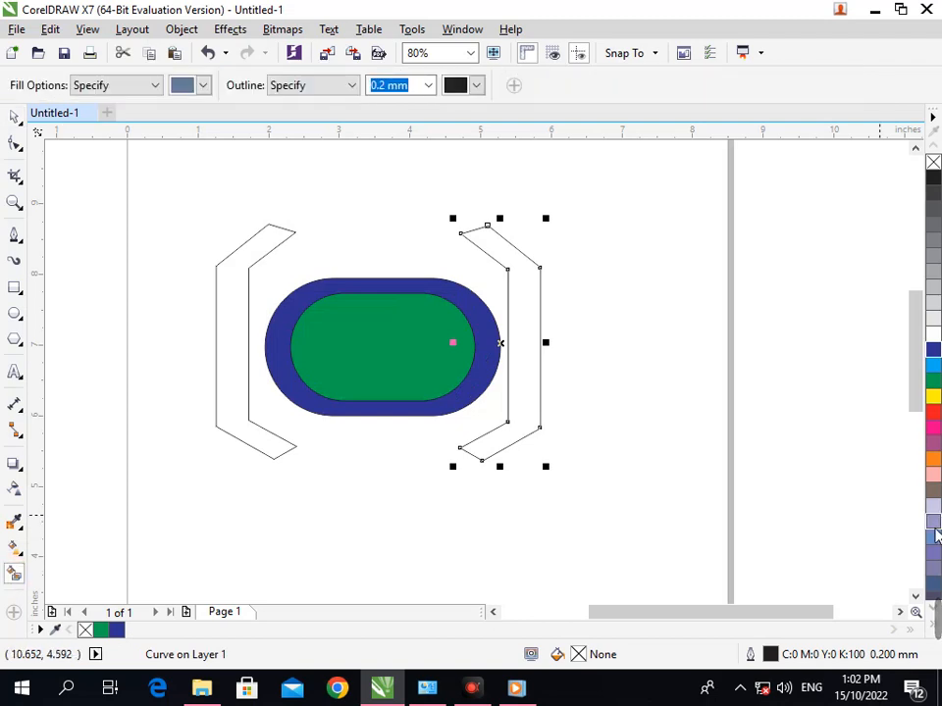
pyautogui.click(523, 392)
pyautogui.click(230, 428)
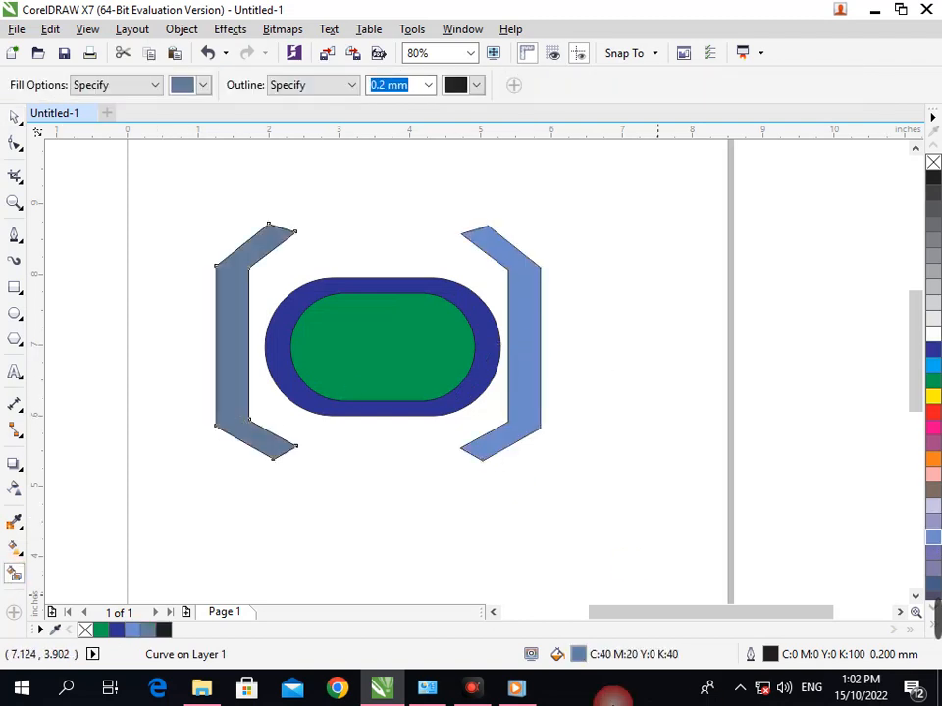
pyautogui.click(932, 444)
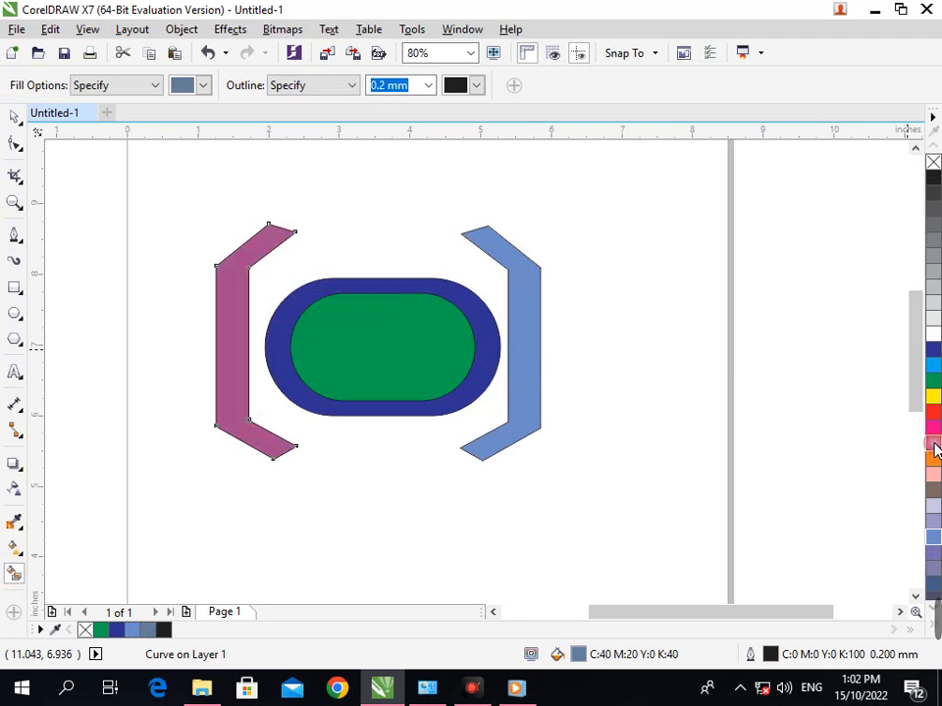
pyautogui.click(530, 373)
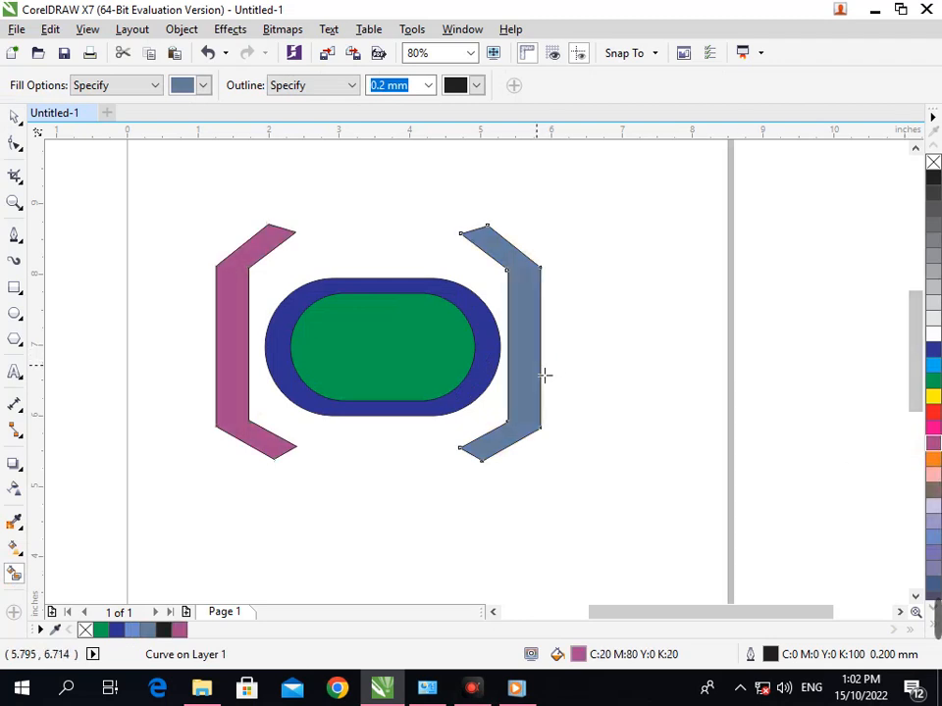
pyautogui.click(932, 449)
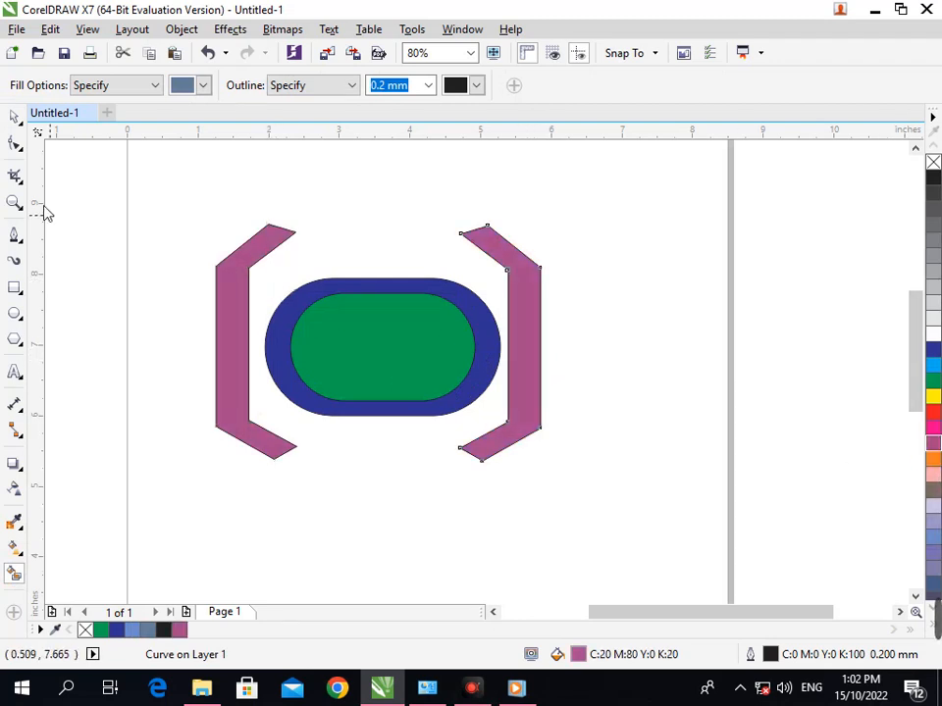
pyautogui.click(14, 117)
pyautogui.click(303, 492)
# Step: Change the right bracket's fill to yellow-green (C:40 M:0 Y:100 K:0)
pyautogui.click(526, 413)
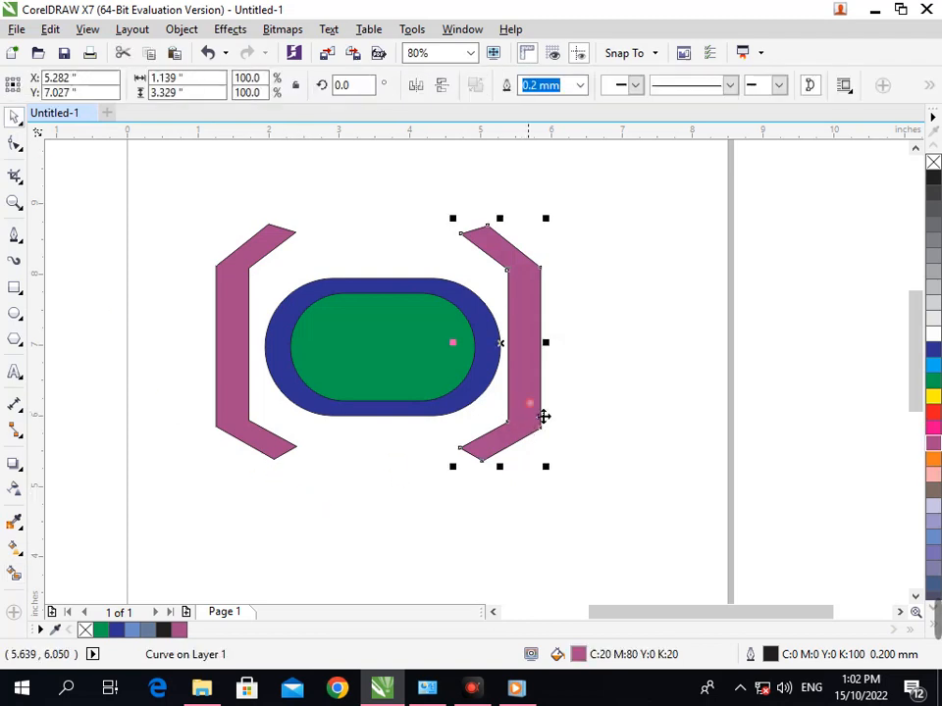
pyautogui.scroll(-2, 933, 399)
pyautogui.scroll(-5, 927, 530)
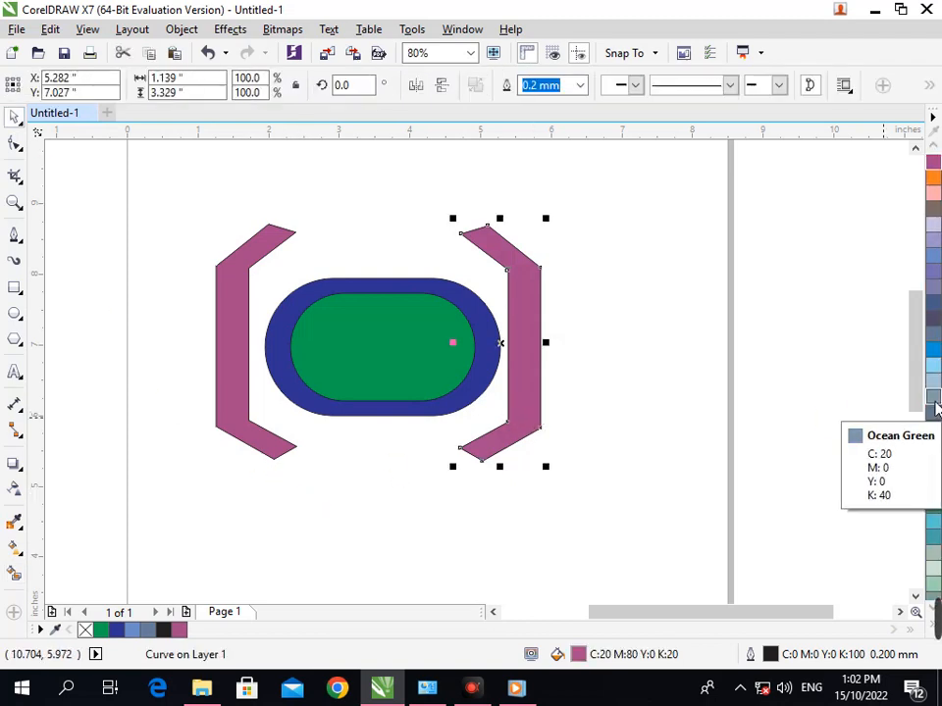
pyautogui.click(932, 522)
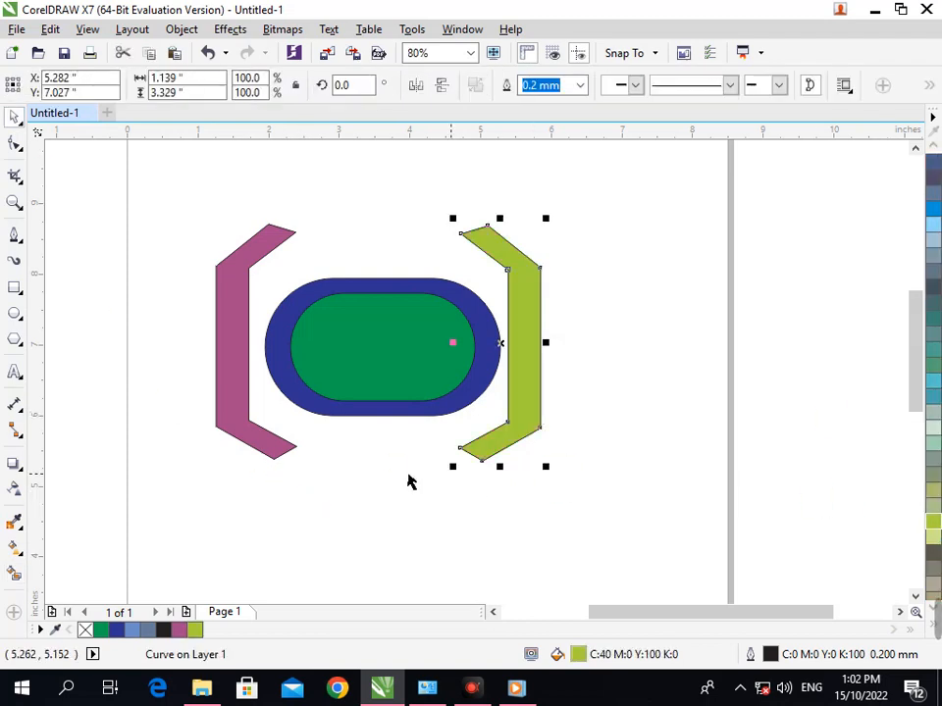
# Step: Recolor the left bracket yellow-green, and replace that fill with teal green (C:60 M:0 Y:60 K:20)
pyautogui.click(260, 454)
pyautogui.click(933, 522)
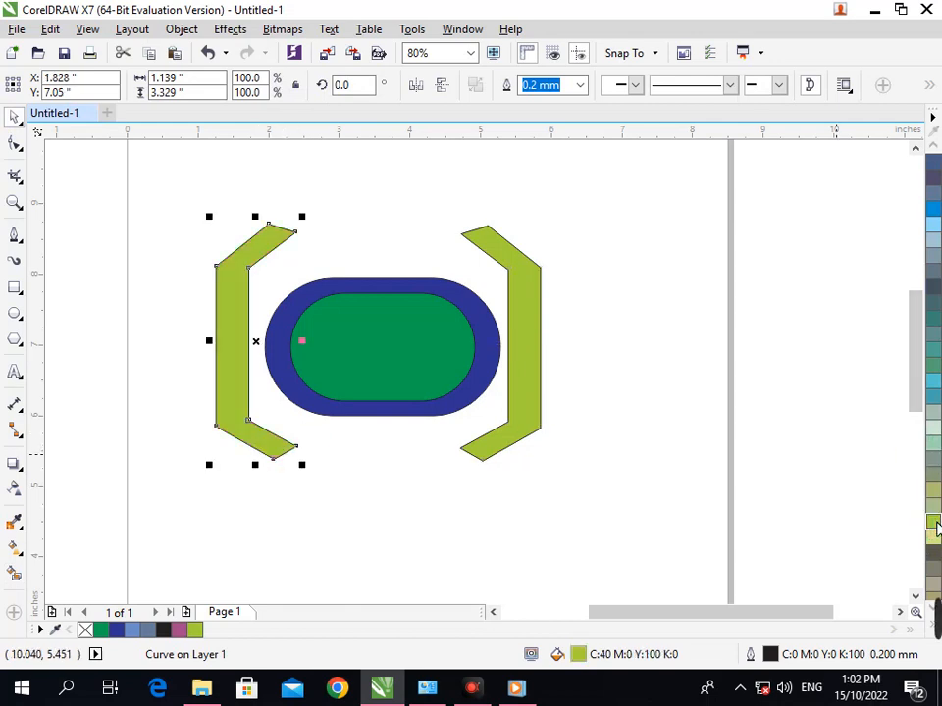
pyautogui.click(933, 373)
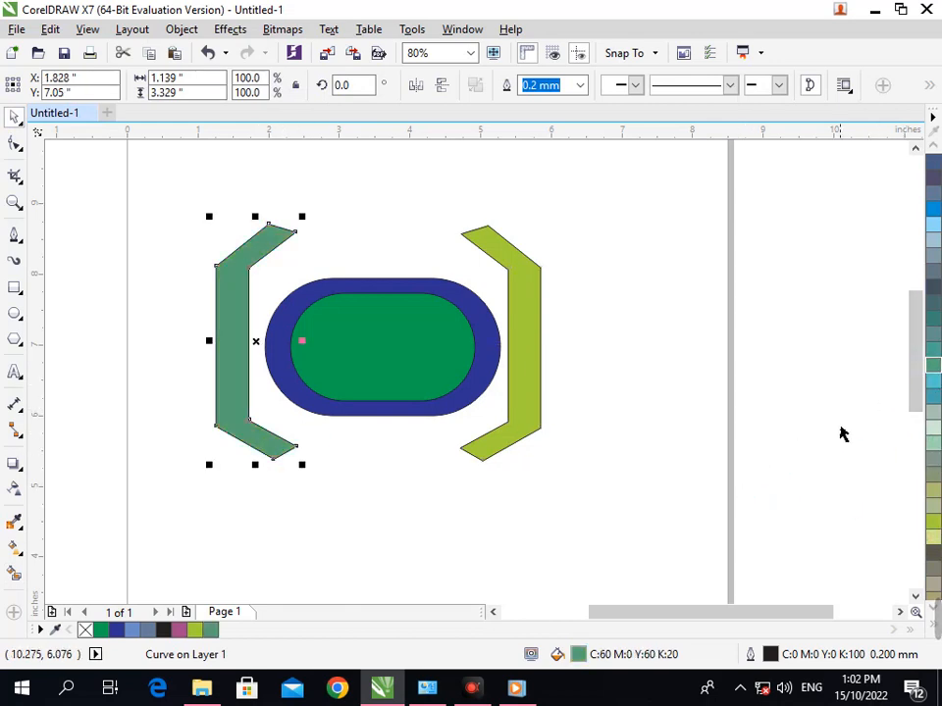
# Step: Try a dark blue fill (C:100 M:100 Y:0 K:0) on the right bracket and return it to yellow-green (C:40 M:0 Y:100 K:0)
pyautogui.click(517, 412)
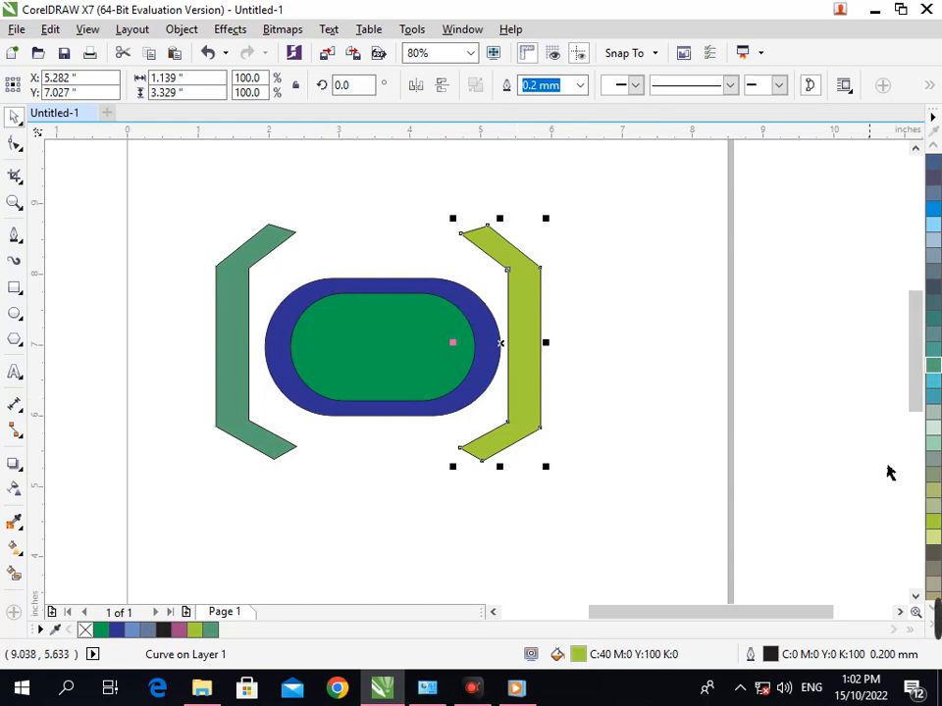
pyautogui.scroll(5, 933, 447)
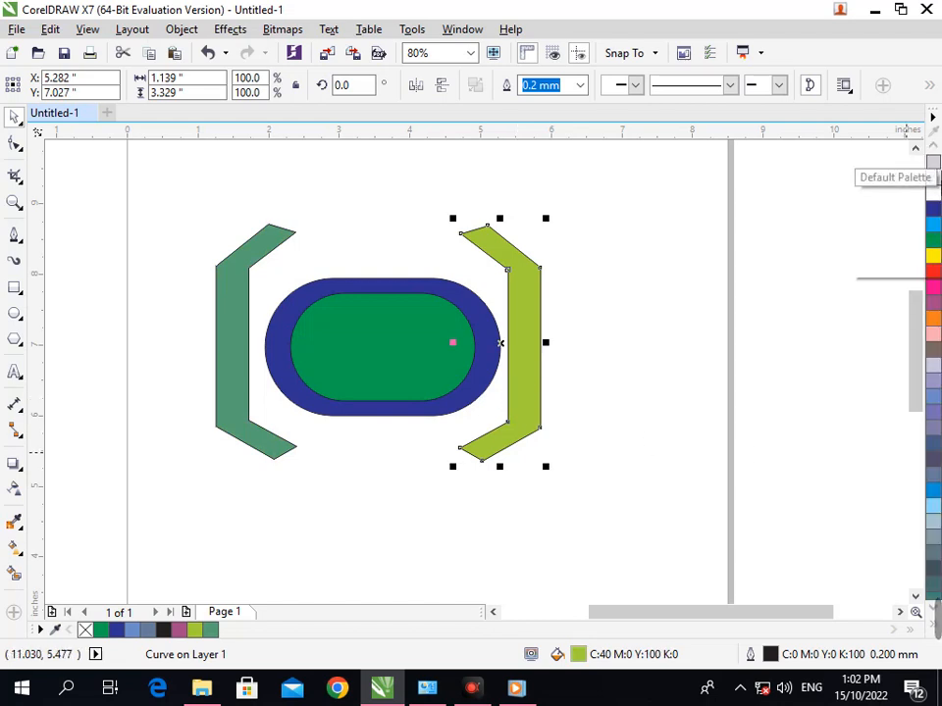
pyautogui.click(933, 209)
pyautogui.click(686, 336)
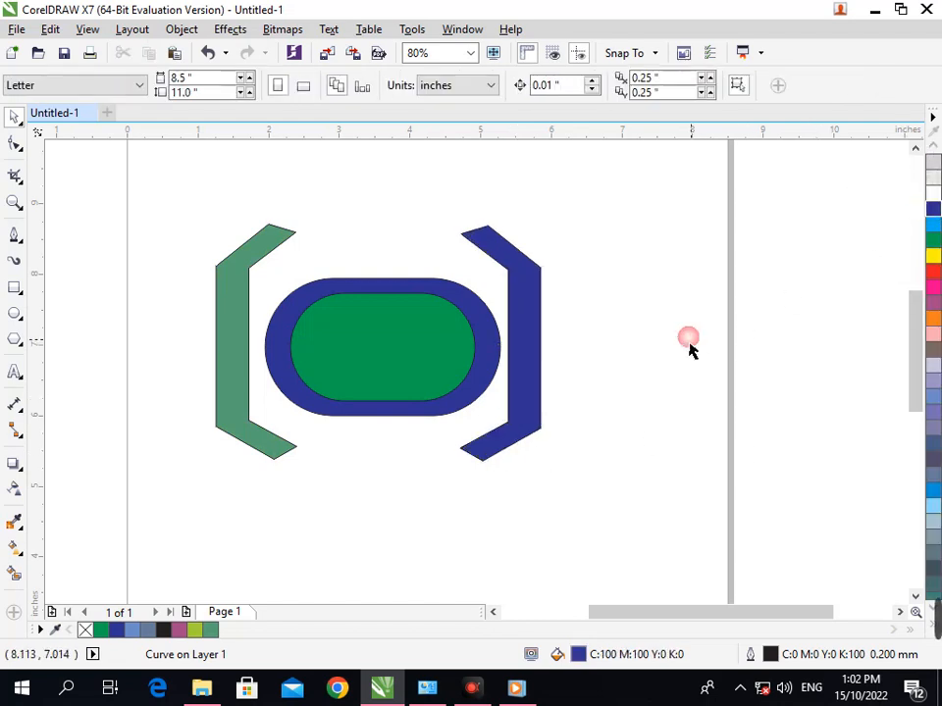
pyautogui.click(526, 377)
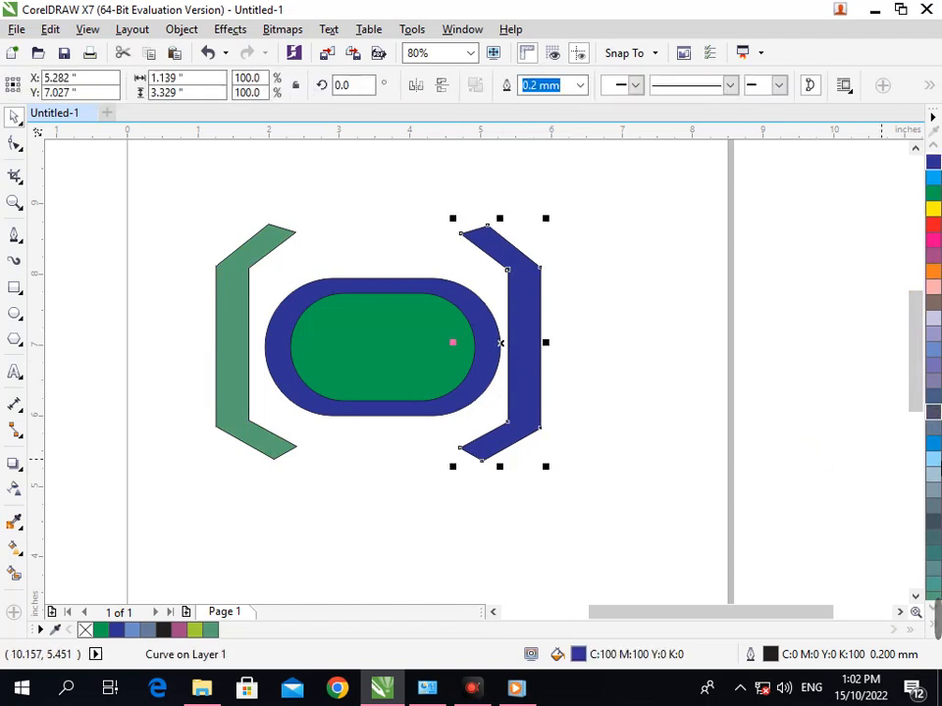
pyautogui.scroll(-4, 932, 446)
pyautogui.click(932, 428)
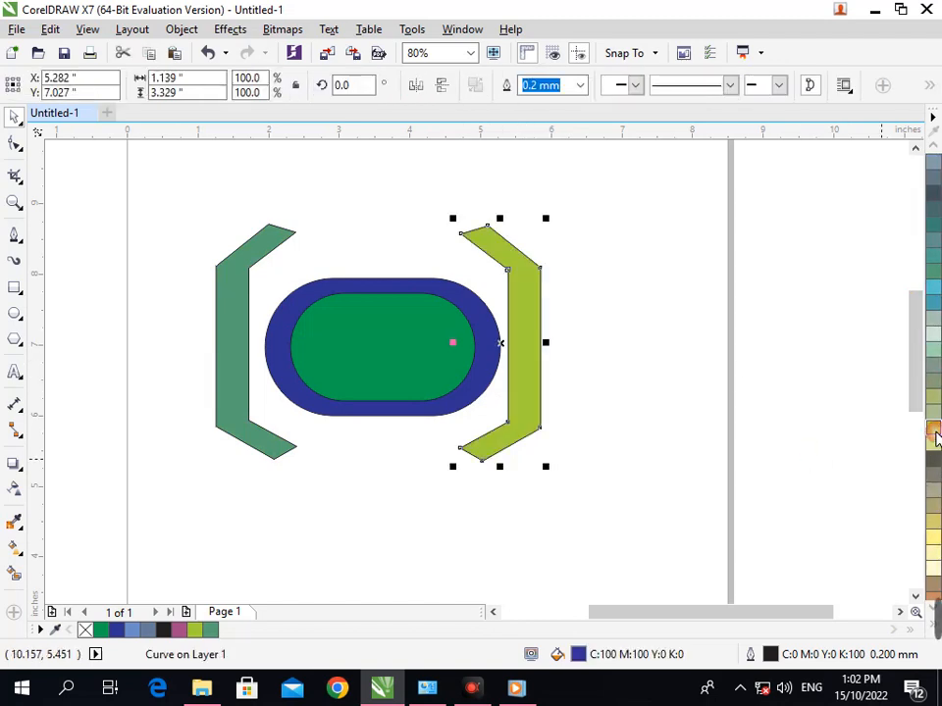
pyautogui.click(529, 421)
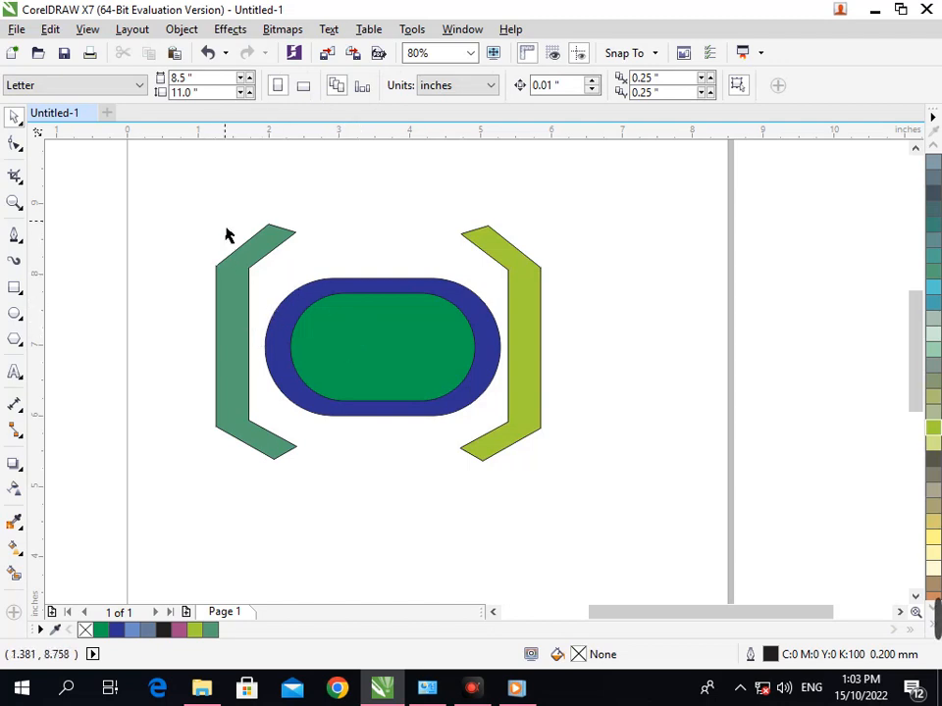
# Step: Draw a V-shaped line with the Pen tool above the rounded rectangles, spanning between the brackets, about 2.40 in wide and 0.72 in high
pyautogui.click(15, 236)
pyautogui.moveTo(295, 216); pyautogui.dragTo(349, 256)
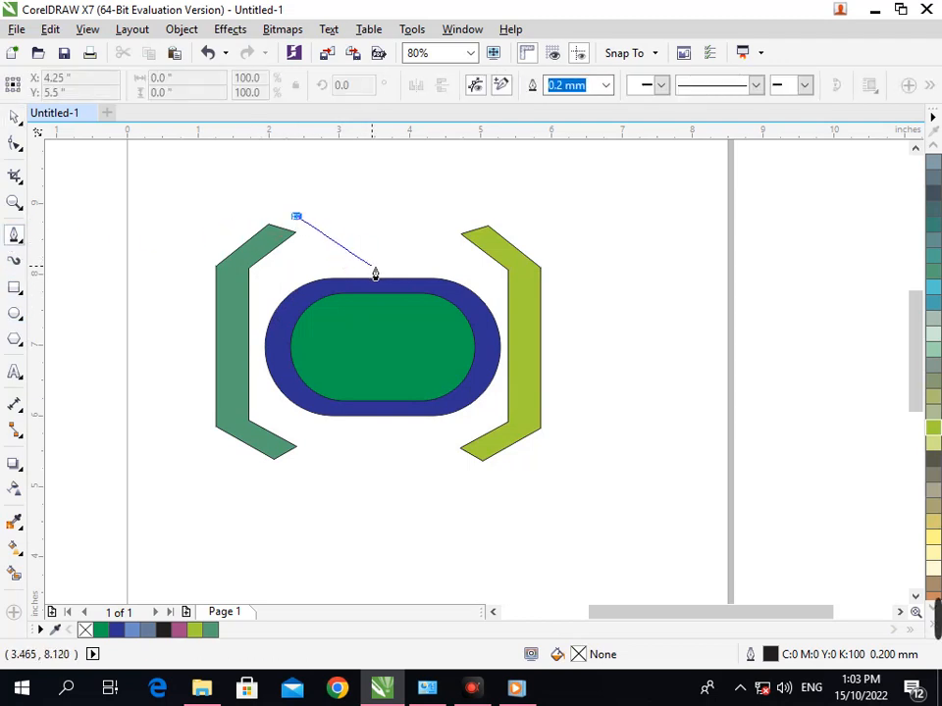
pyautogui.click(383, 267)
pyautogui.click(468, 226)
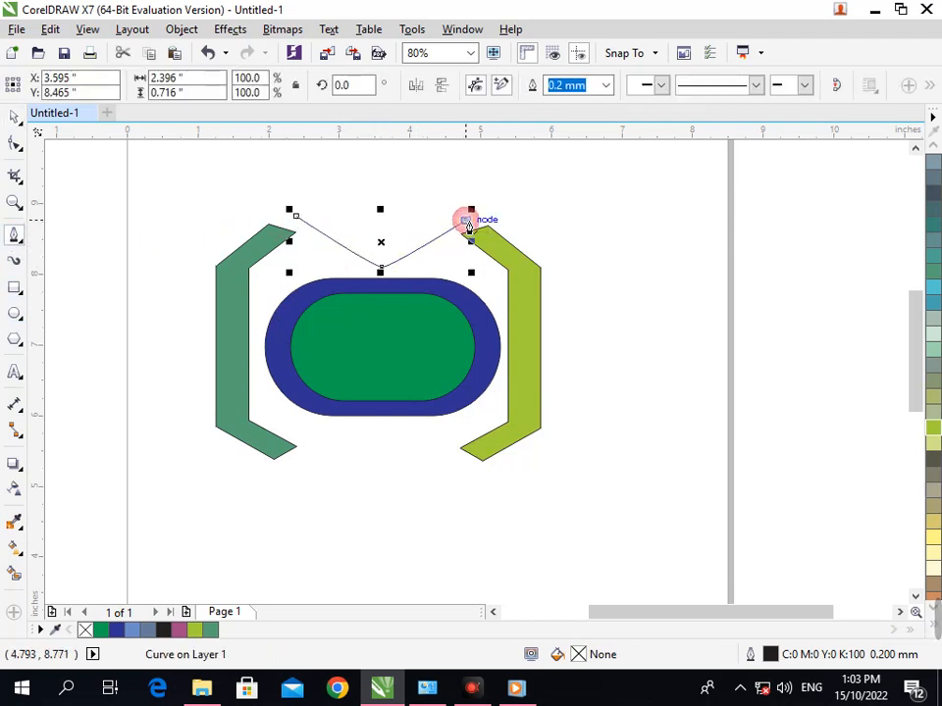
# Step: Scale the V-shaped line proportionally to about 1.69 in wide and 0.51 in high so it sits between the bracket tips
pyautogui.scroll(3, 354, 209)
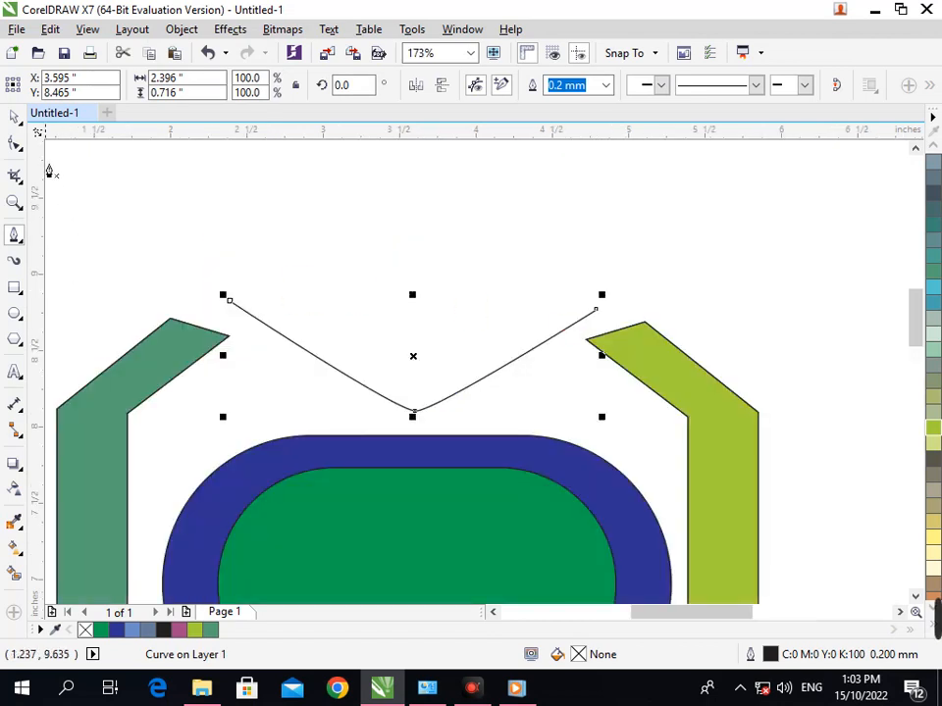
pyautogui.click(14, 117)
pyautogui.moveTo(232, 306); pyautogui.dragTo(286, 323)
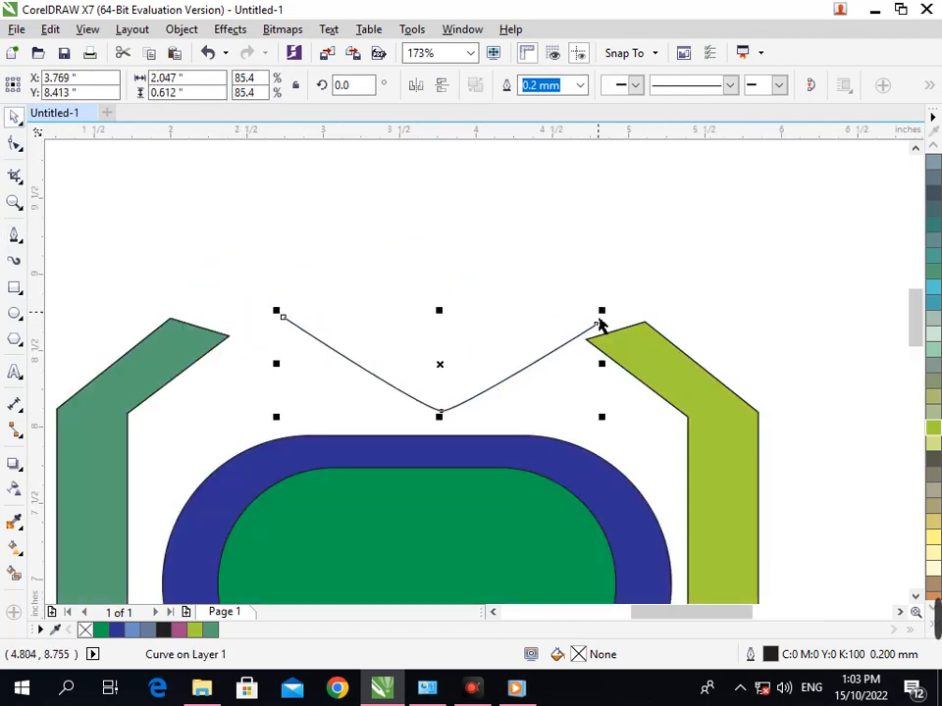
pyautogui.moveTo(598, 320); pyautogui.dragTo(593, 334)
# Step: Try placing two widely spaced copies of the V-shaped line above it, and undo both copies
pyautogui.moveTo(475, 399); pyautogui.dragTo(482, 362)
pyautogui.rightClick(480, 383)
pyautogui.rightClick(481, 362)
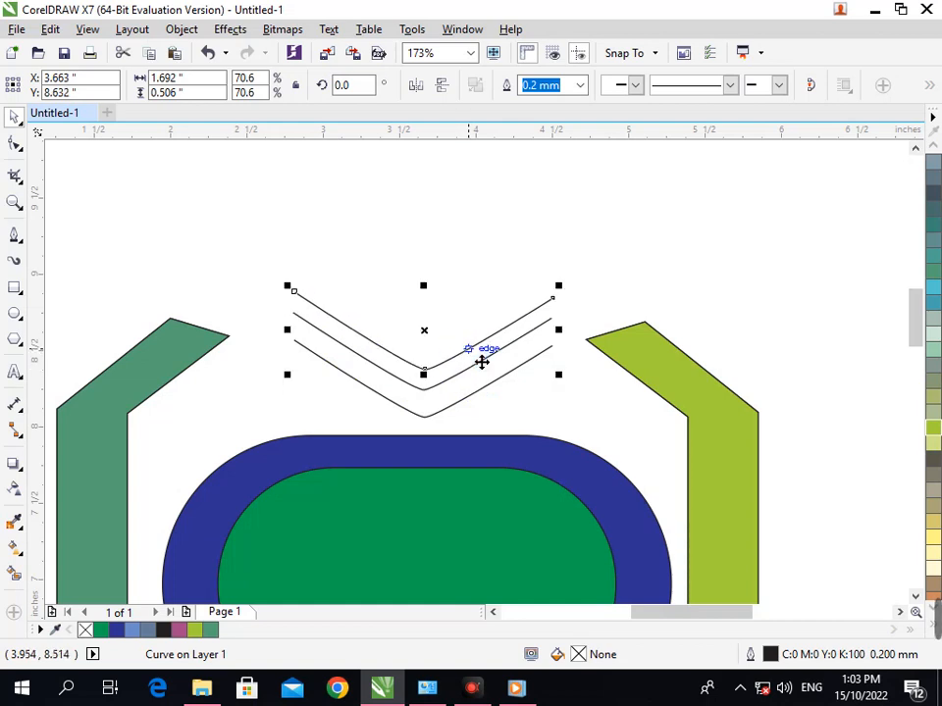
pyautogui.hotkey('ctrl', 'z')
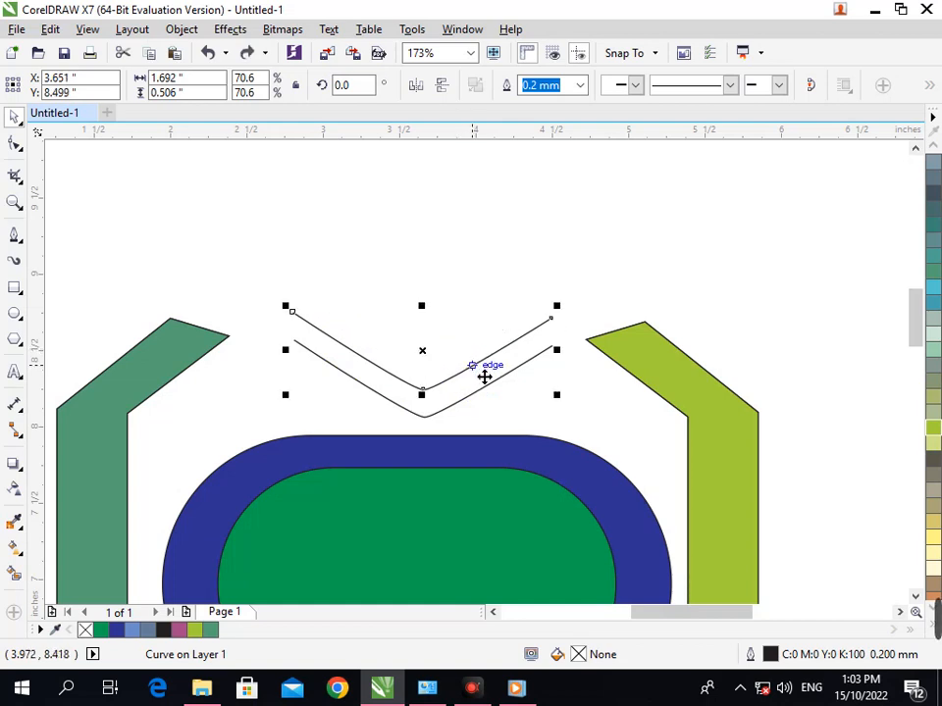
pyautogui.hotkey('ctrl', 'z')
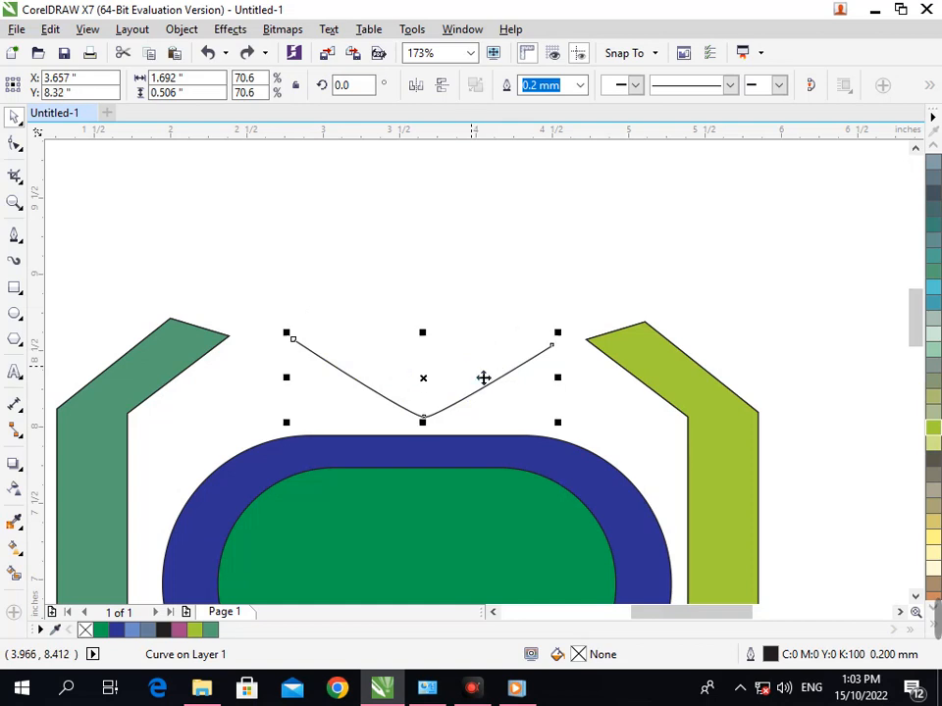
# Step: Stack two closely spaced copies of the V-shaped line above the original, accepting duplicate offsets of 0.25 in
pyautogui.moveTo(433, 427)
pyautogui.mouseDown()
pyautogui.moveTo(446, 430)
pyautogui.moveTo(444, 414)
pyautogui.moveTo(433, 412)
pyautogui.moveTo(444, 415)
pyautogui.mouseUp()
pyautogui.hotkey('ctrl', 'd')
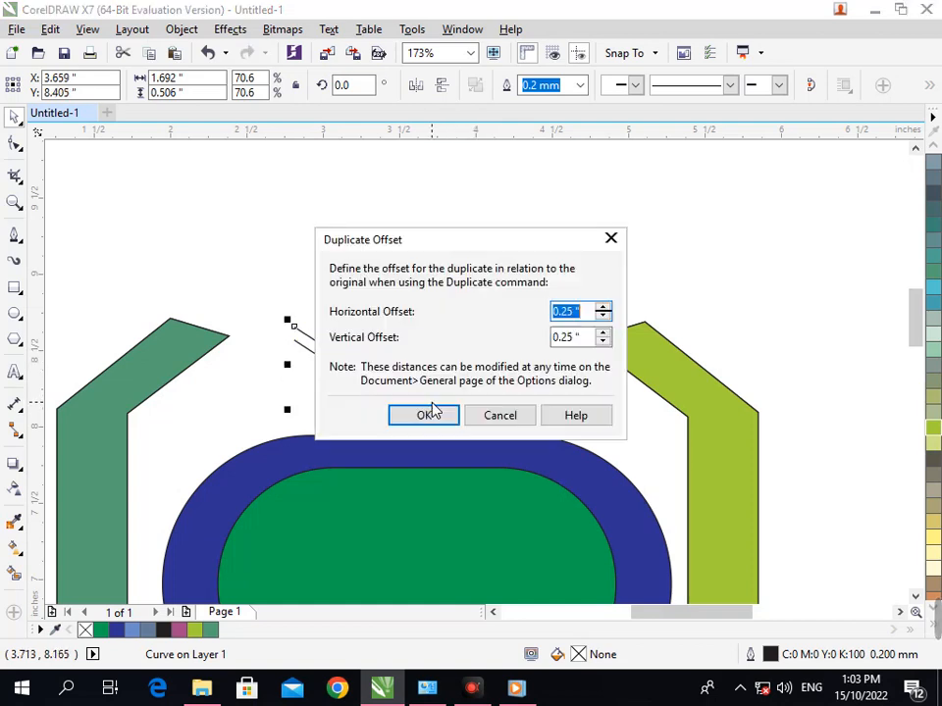
pyautogui.click(438, 420)
pyautogui.moveTo(467, 374); pyautogui.dragTo(428, 400)
pyautogui.click(587, 431)
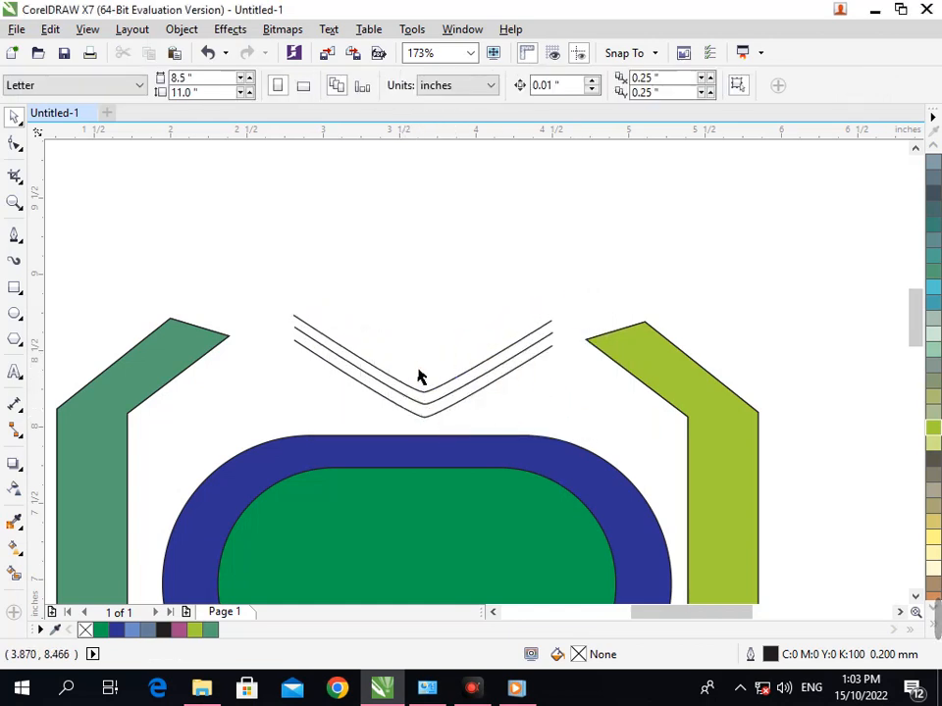
# Step: Set the outline width of all three V-shaped lines to 0.75 mm and color the outlines light blue (C:60 M:0 Y:20 K:0)
pyautogui.moveTo(267, 325); pyautogui.dragTo(597, 433)
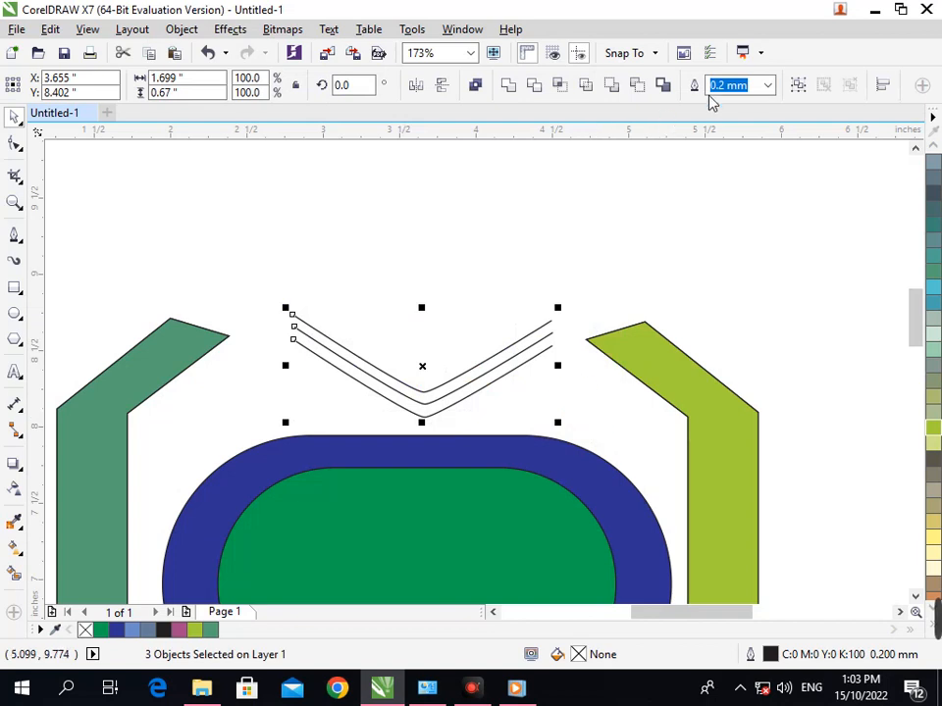
pyautogui.click(768, 86)
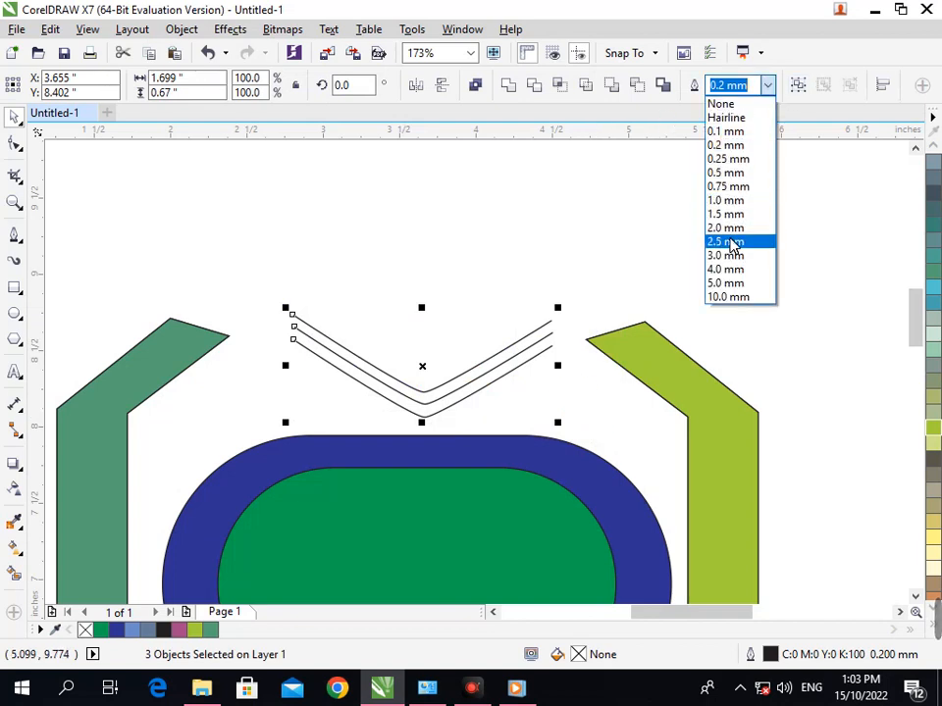
pyautogui.click(726, 255)
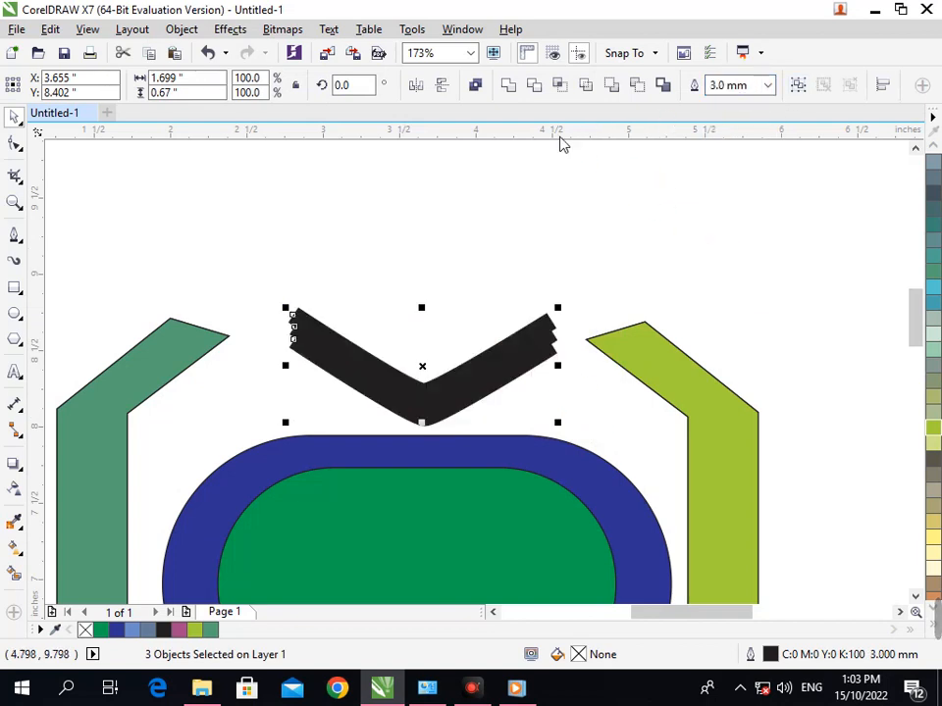
pyautogui.click(768, 87)
pyautogui.click(730, 186)
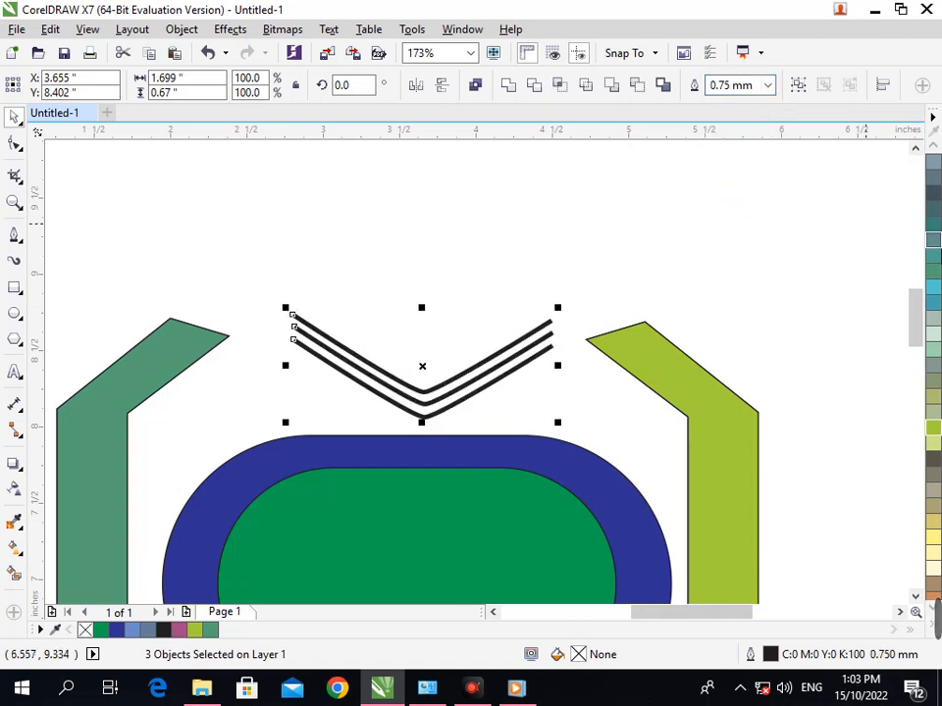
pyautogui.rightClick(930, 290)
pyautogui.click(748, 280)
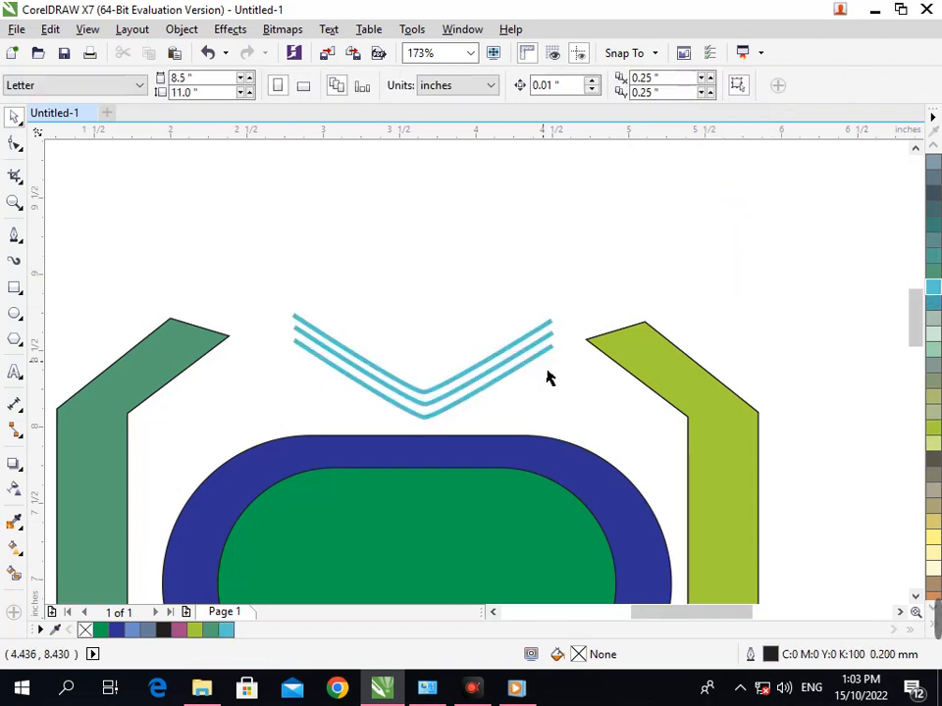
# Step: Copy the three V-shaped lines below the rounded rectangles and mirror the copy vertically
pyautogui.scroll(-2, 604, 422)
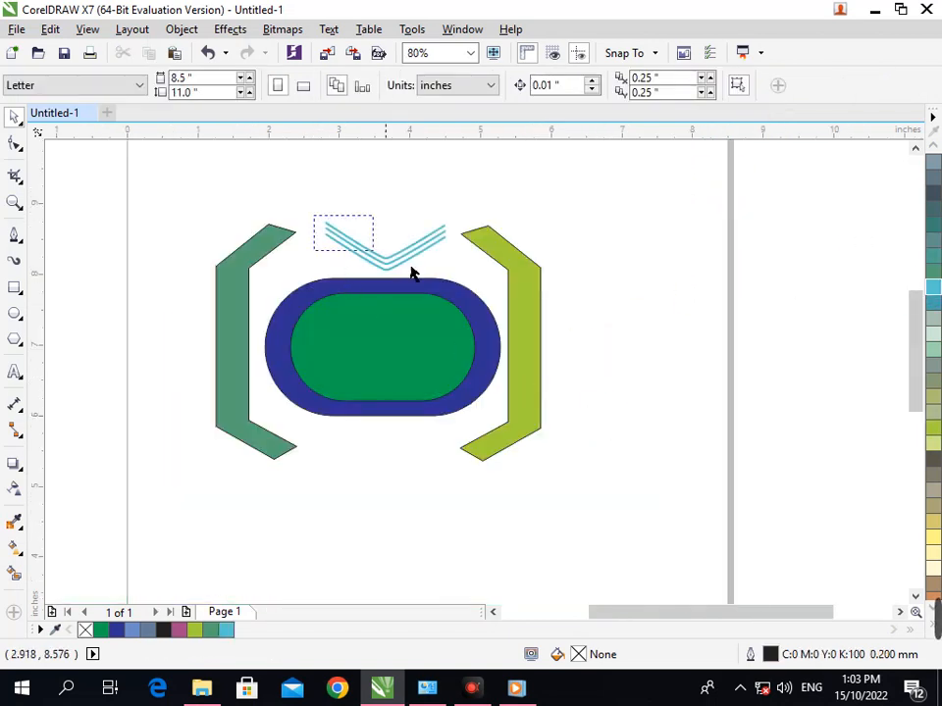
pyautogui.moveTo(412, 274); pyautogui.dragTo(423, 470)
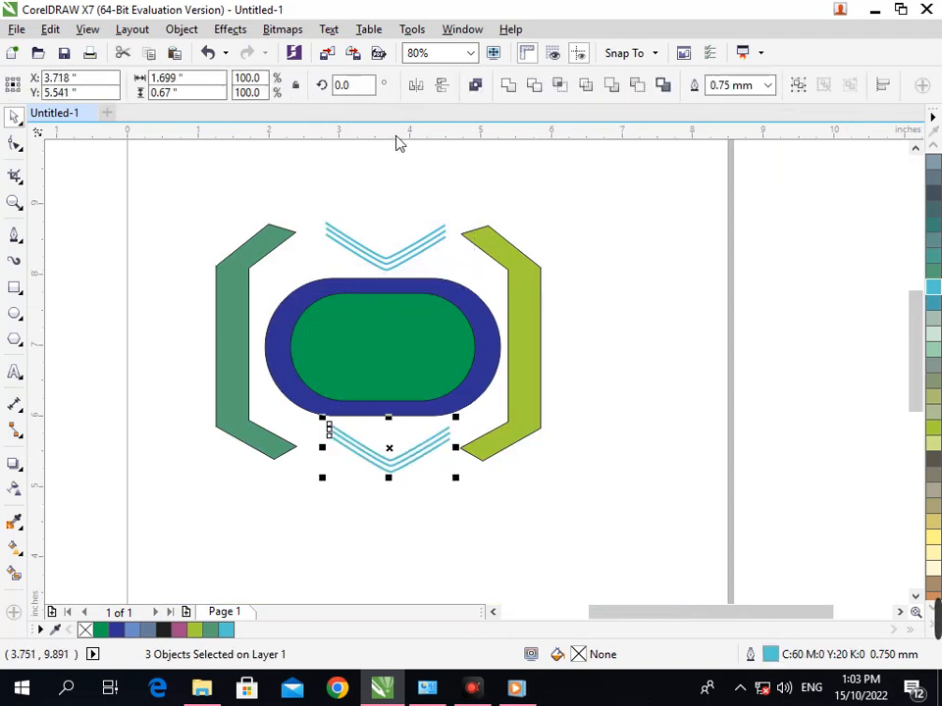
pyautogui.click(416, 86)
pyautogui.click(442, 85)
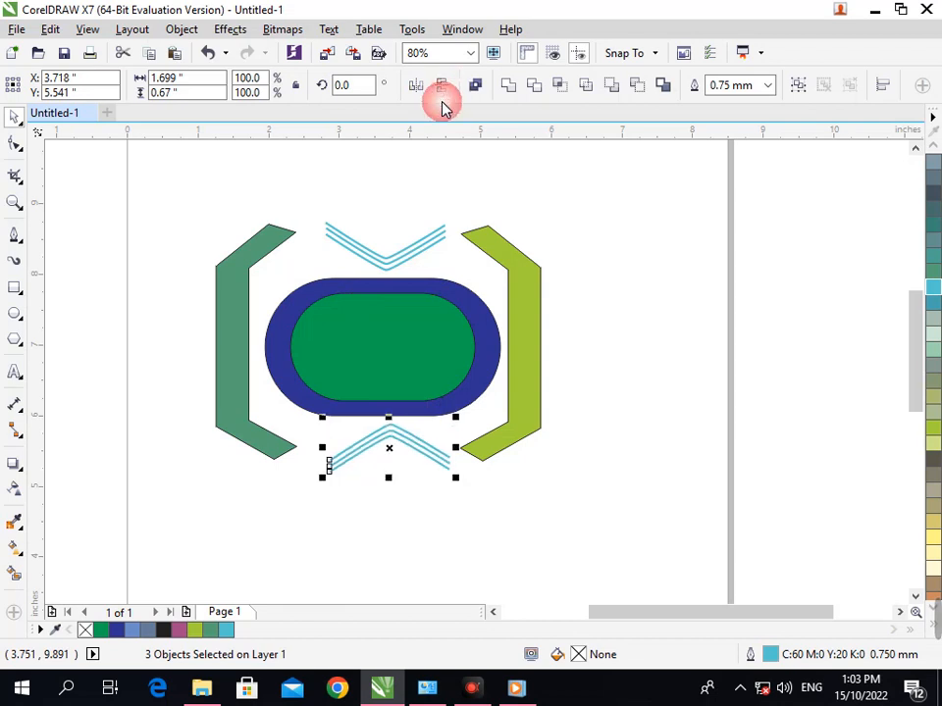
pyautogui.click(438, 496)
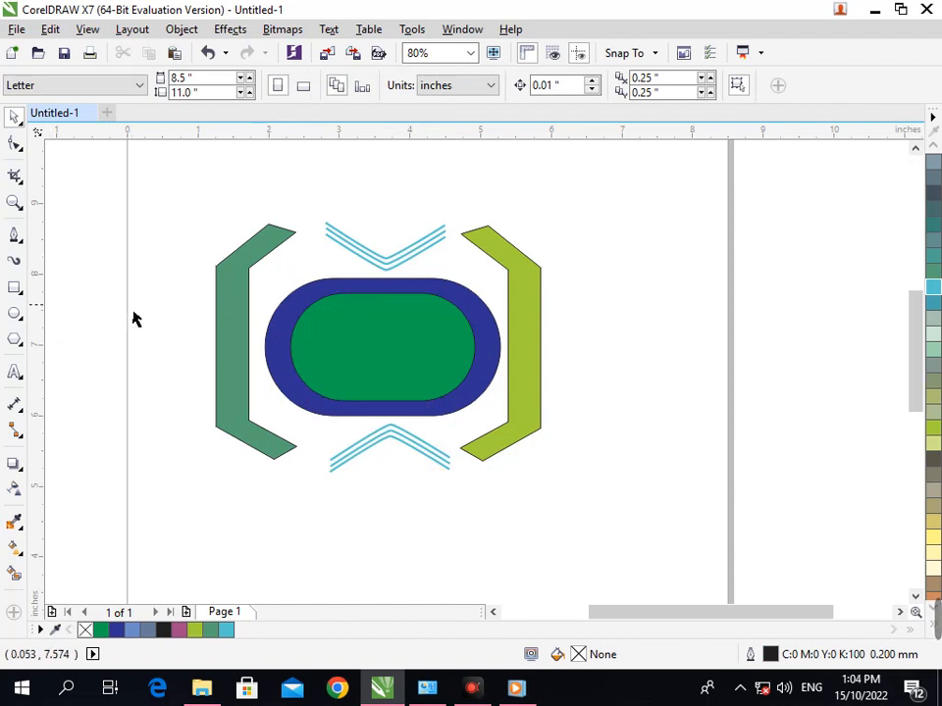
# Step: Add the artistic text "GRAPHIC DESIGNING" on two lines in the empty area below the right bracket
pyautogui.click(15, 372)
pyautogui.click(541, 521)
pyautogui.write('g')
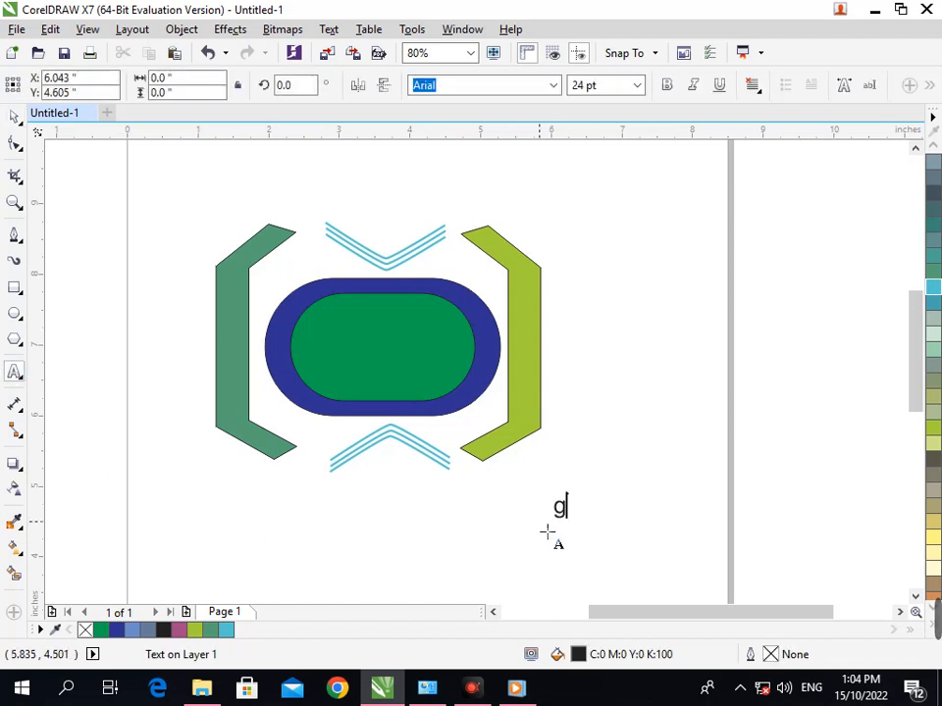
pyautogui.write('ra')
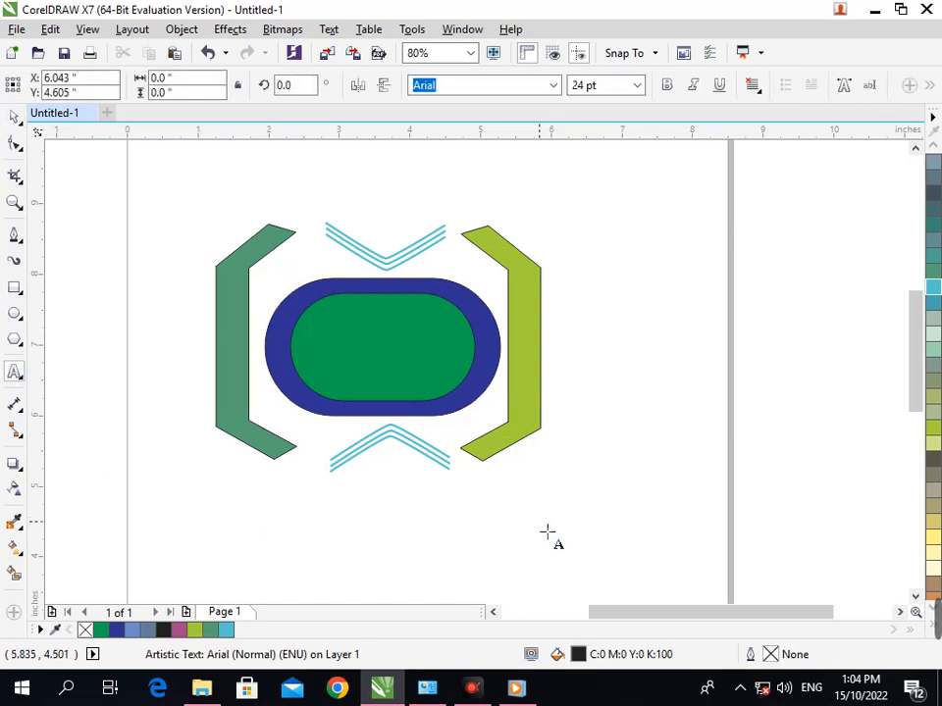
pyautogui.write('PHIC')
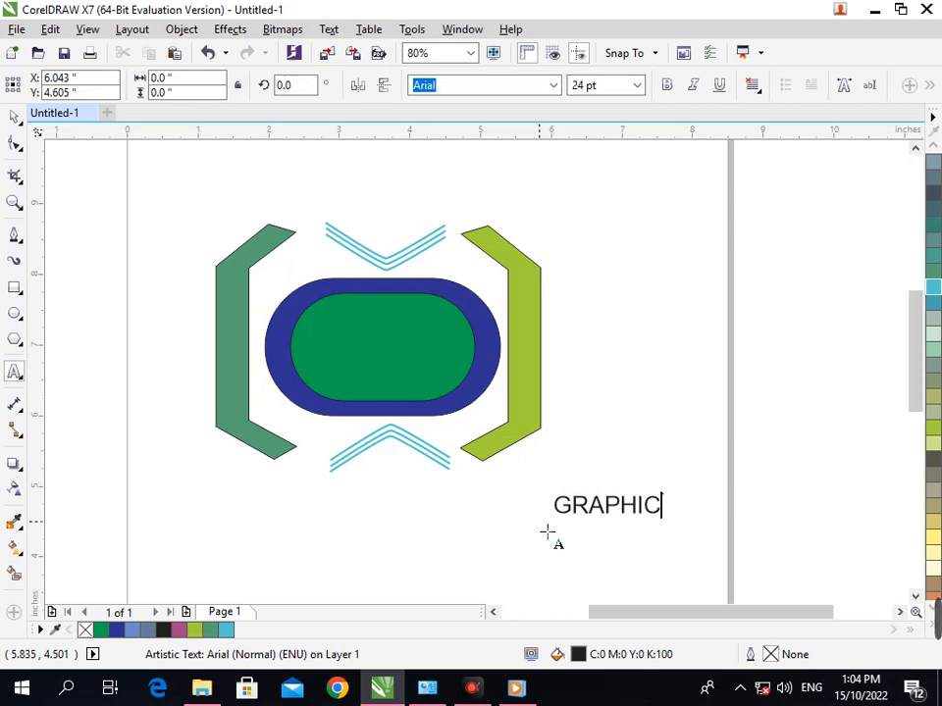
pyautogui.press('Return')
pyautogui.write('DESIGNING')
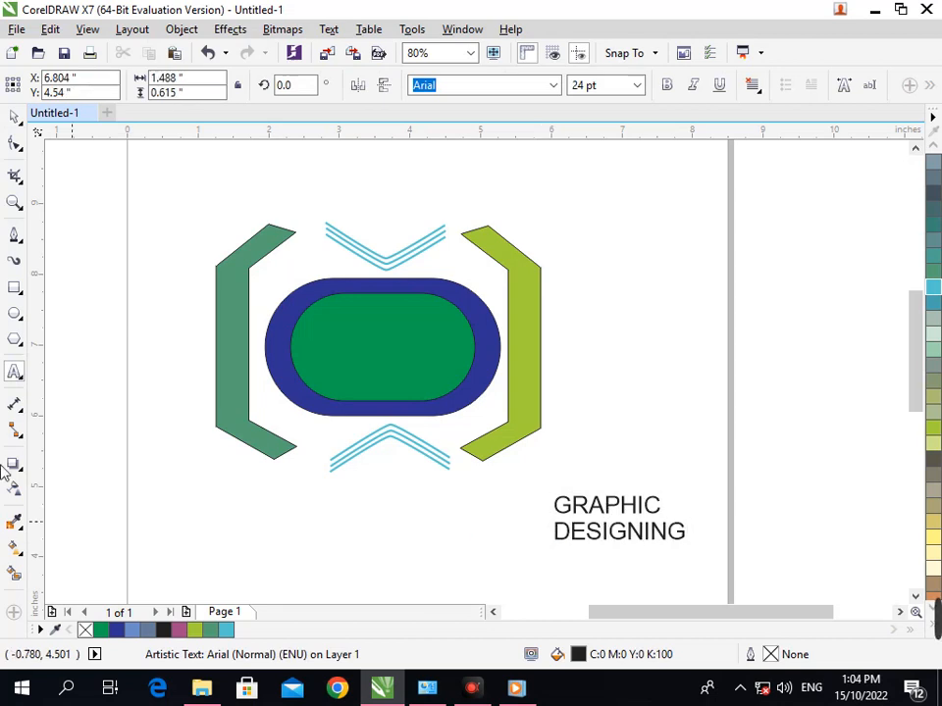
# Step: Move the "GRAPHIC DESIGNING" text onto the inner green rounded rectangle
pyautogui.click(22, 119)
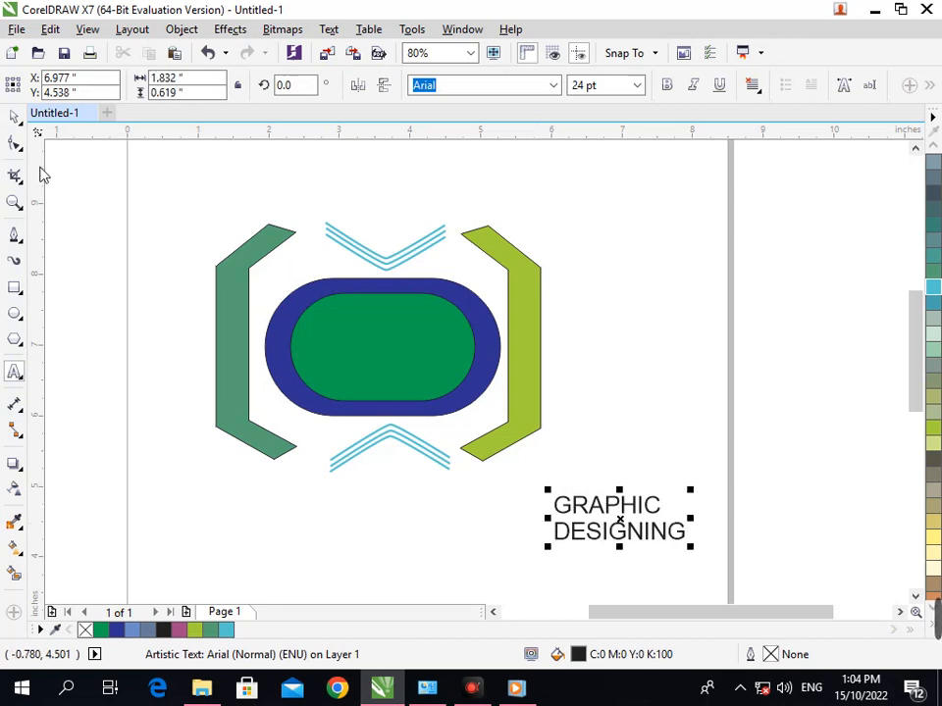
pyautogui.click(630, 542)
pyautogui.moveTo(633, 544); pyautogui.dragTo(414, 389)
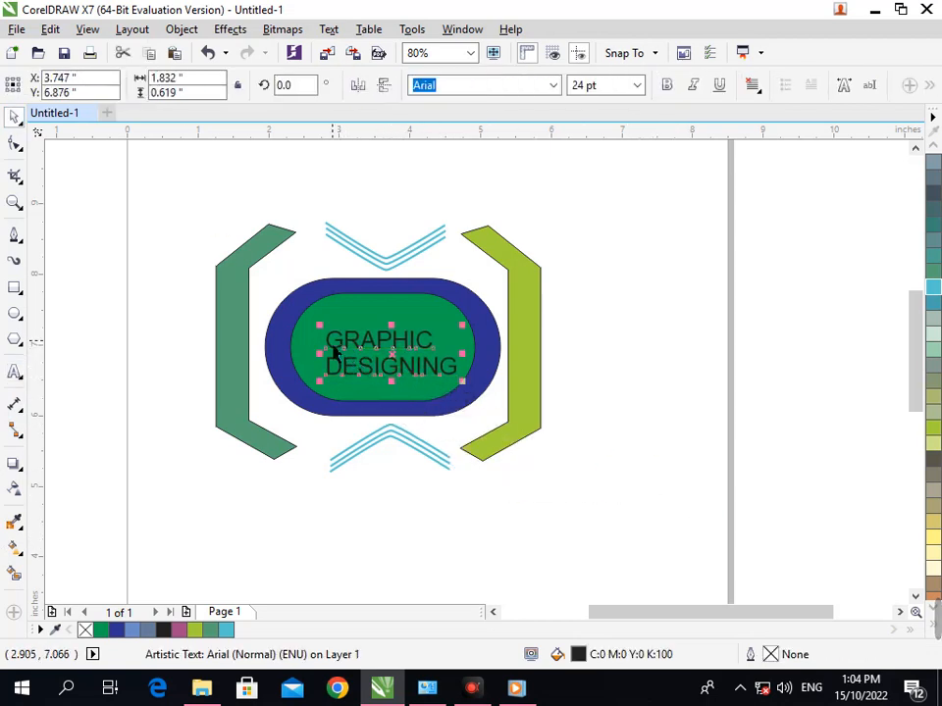
# Step: Center-align the two lines of the "GRAPHIC DESIGNING" text and widen their line spacing with the Shape tool
pyautogui.click(334, 356)
pyautogui.doubleClick(336, 367)
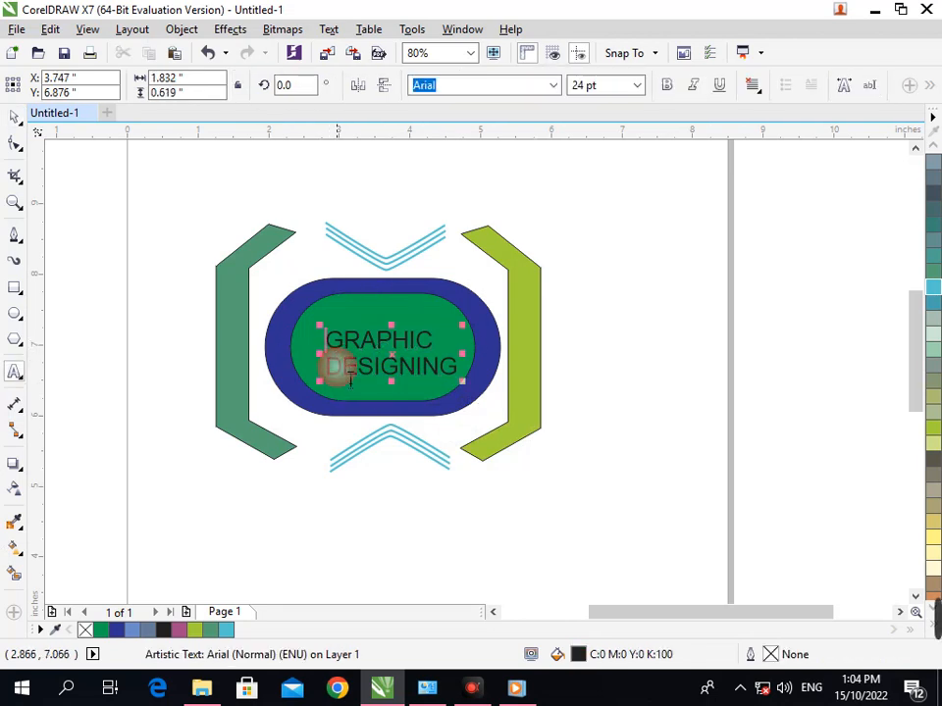
pyautogui.hotkey('ctrl', 'e')
pyautogui.press('F10')
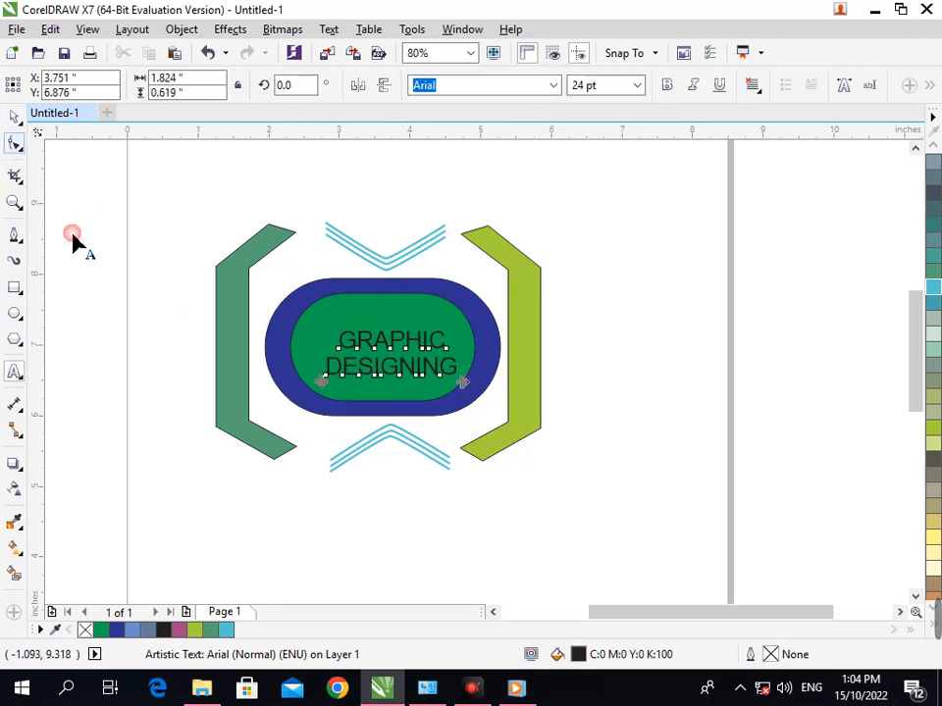
pyautogui.moveTo(321, 382); pyautogui.dragTo(321, 393)
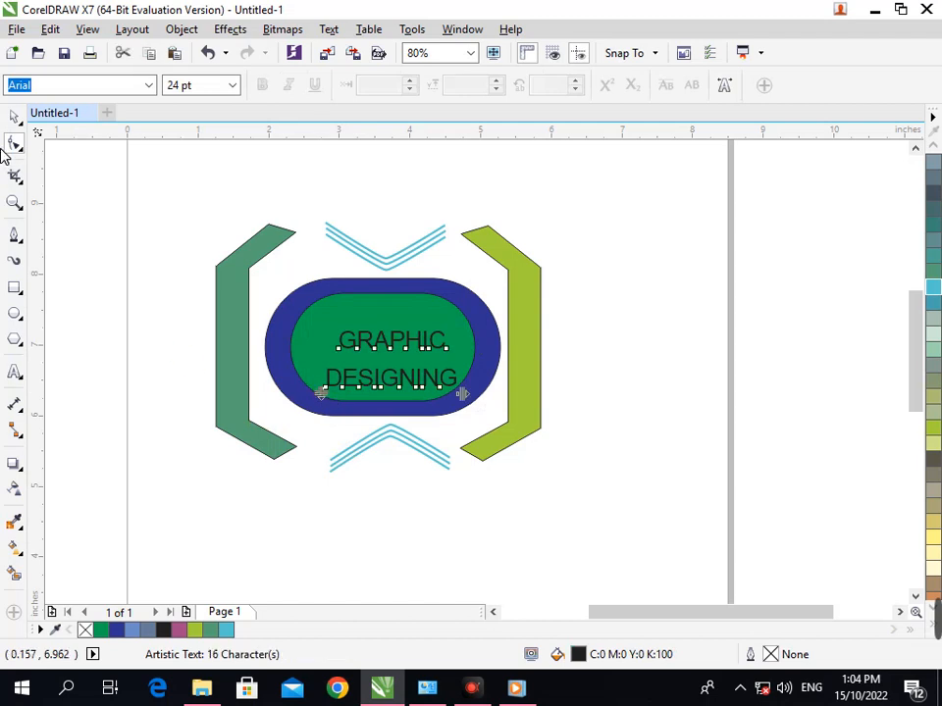
# Step: Move the "GRAPHIC DESIGNING" text with the Pick tool to the center of the inner green rounded rectangle
pyautogui.click(14, 117)
pyautogui.click(412, 594)
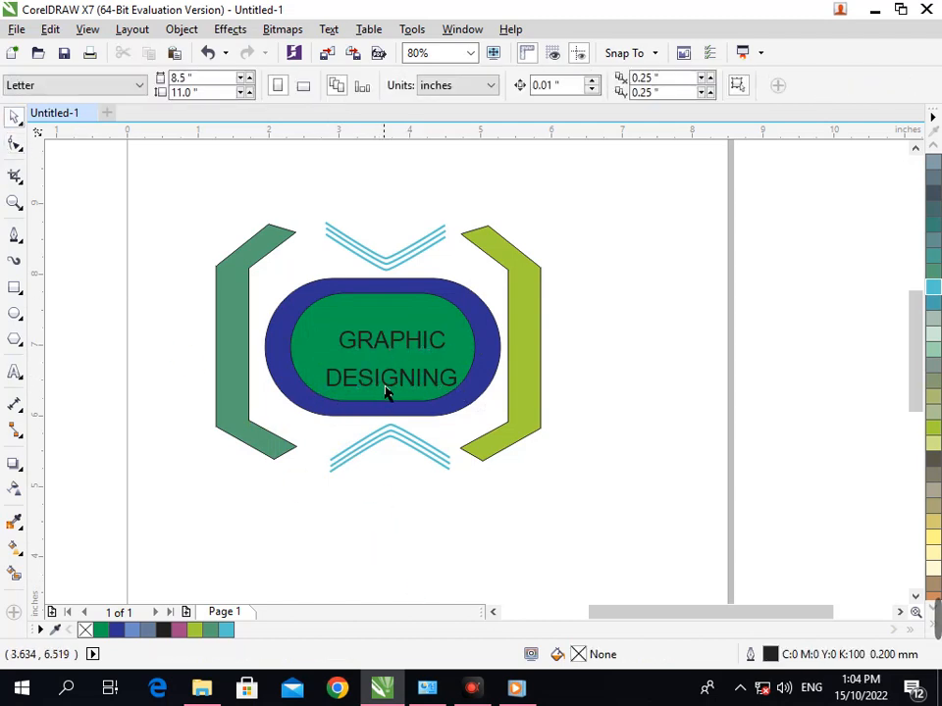
pyautogui.moveTo(385, 391); pyautogui.dragTo(389, 380)
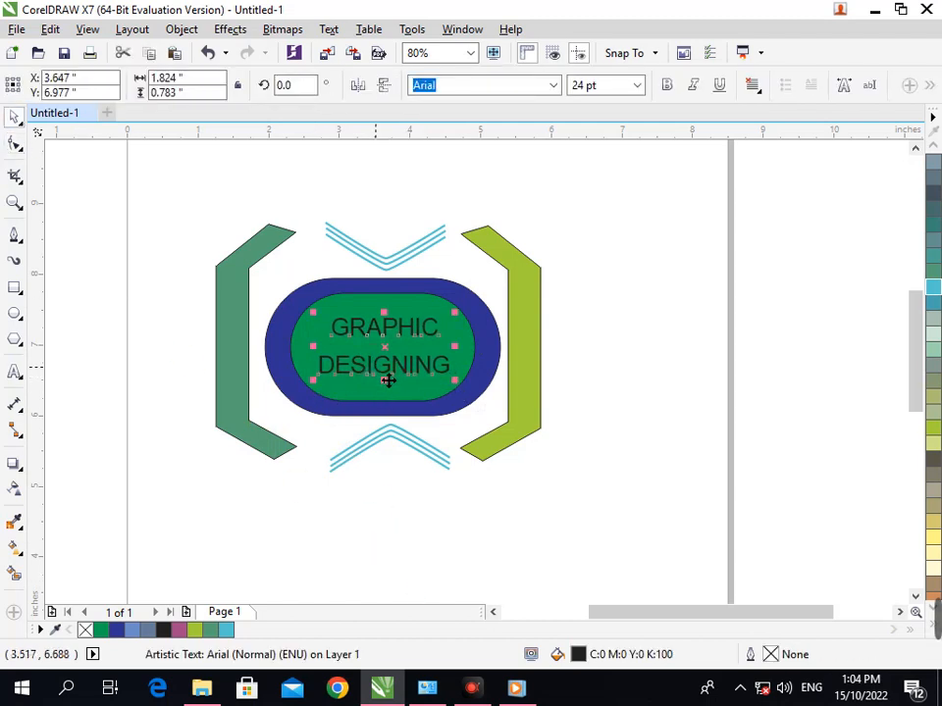
# Step: Give the "GRAPHIC DESIGNING" text a 4.0 mm outline placed behind the fill and scaled with the object
pyautogui.press('F12')
pyautogui.click(352, 222)
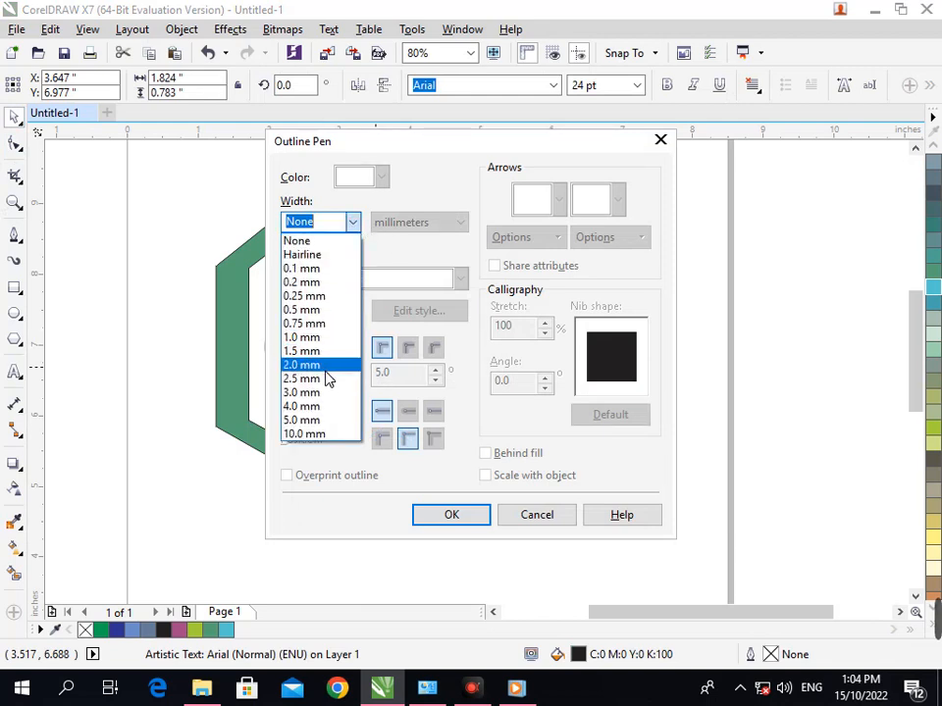
pyautogui.click(324, 411)
pyautogui.click(485, 453)
pyautogui.click(484, 474)
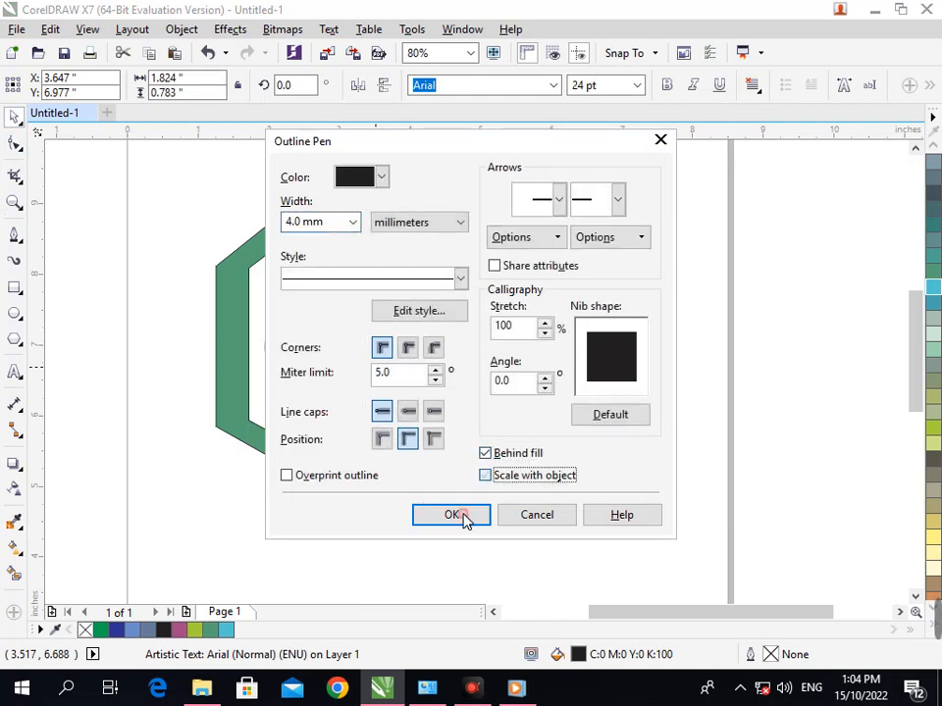
pyautogui.click(464, 516)
# Step: Color the outline of the "GRAPHIC DESIGNING" text white
pyautogui.scroll(5, 933, 339)
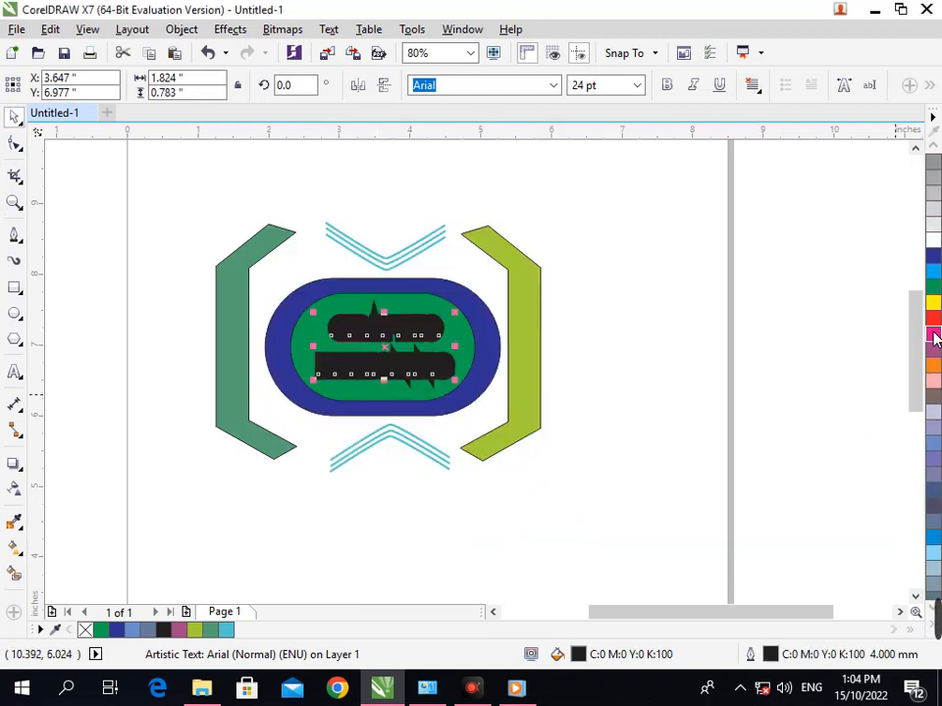
pyautogui.click(934, 243)
pyautogui.click(642, 462)
# Step: Switch the text's outline width units to pixels and set the outline width to 2 px
pyautogui.click(454, 391)
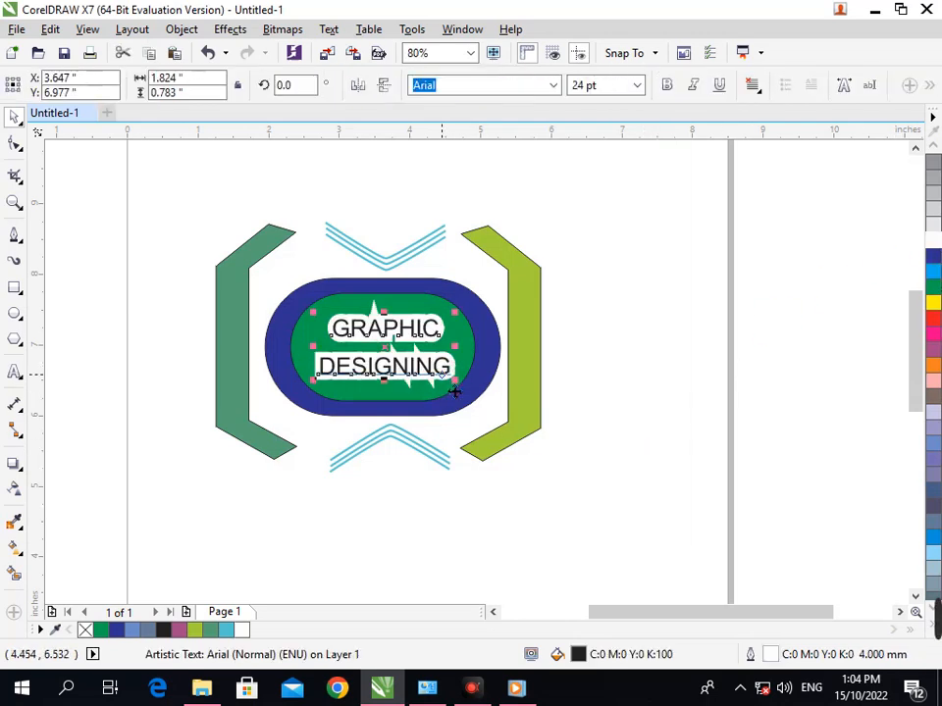
pyautogui.press('F12')
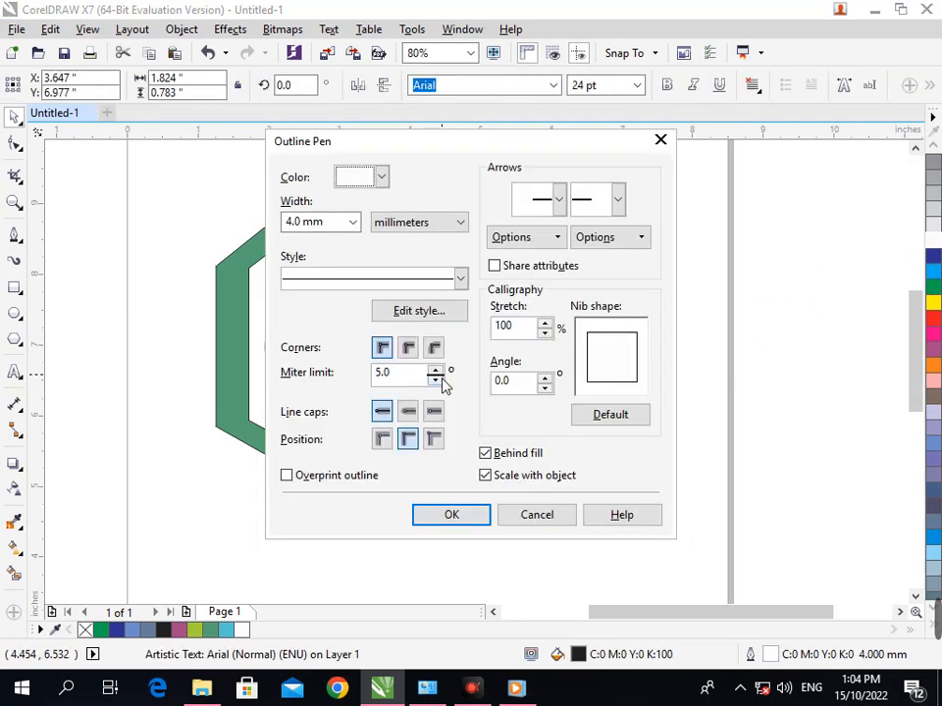
pyautogui.click(352, 222)
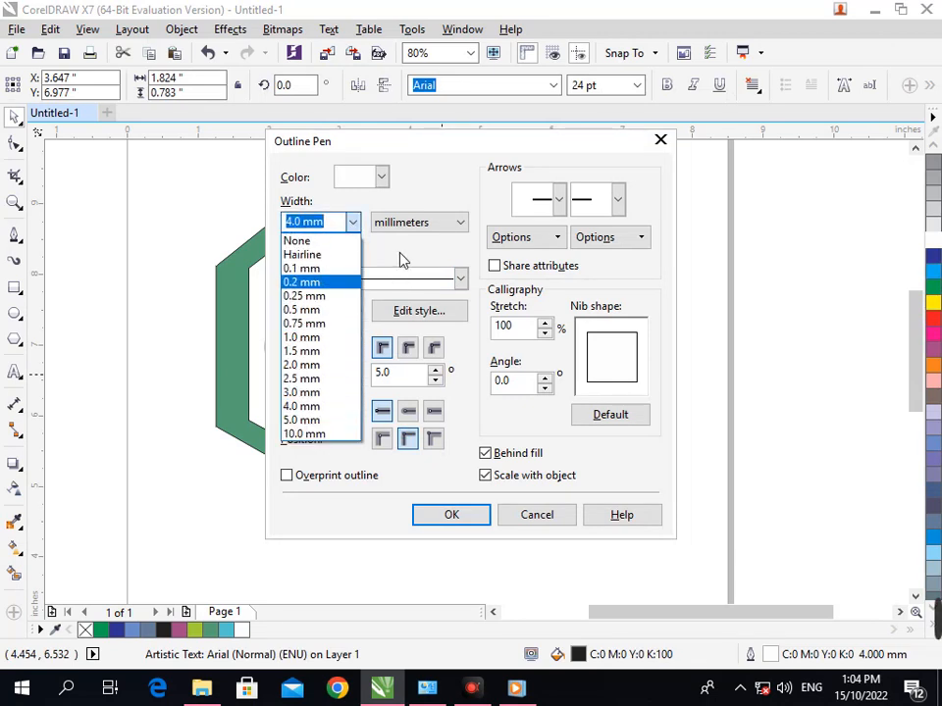
pyautogui.click(410, 223)
pyautogui.scroll(1, 417, 294)
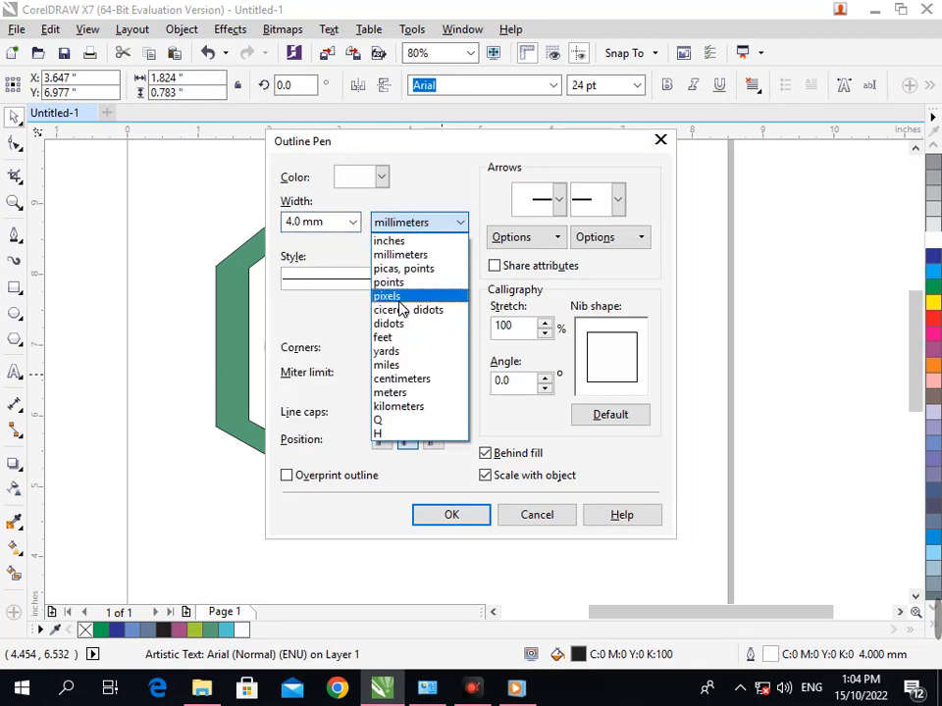
pyautogui.click(397, 242)
pyautogui.click(352, 223)
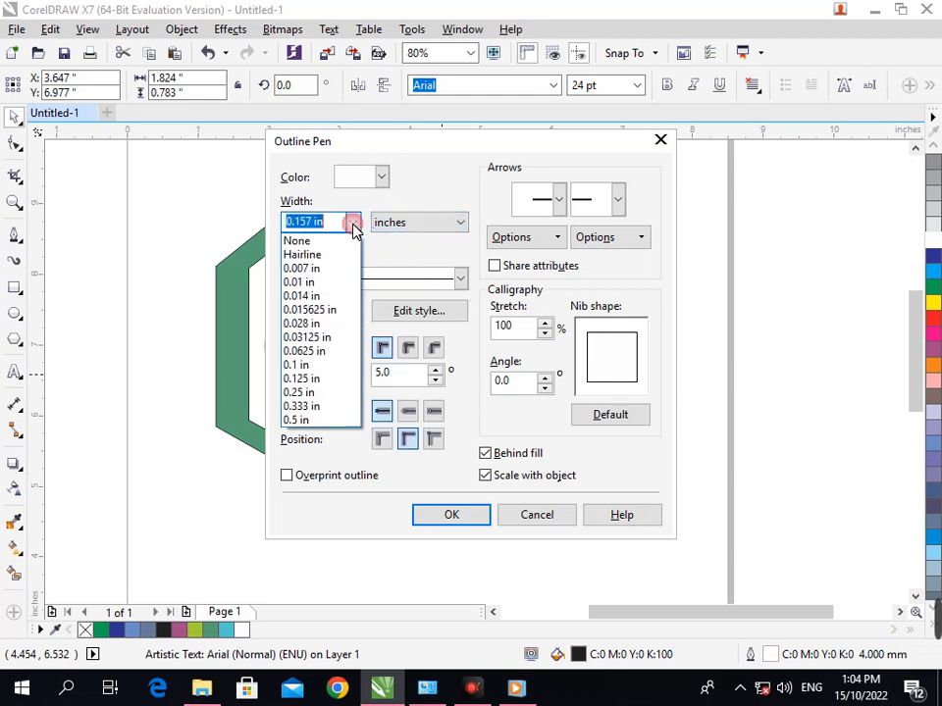
pyautogui.click(384, 222)
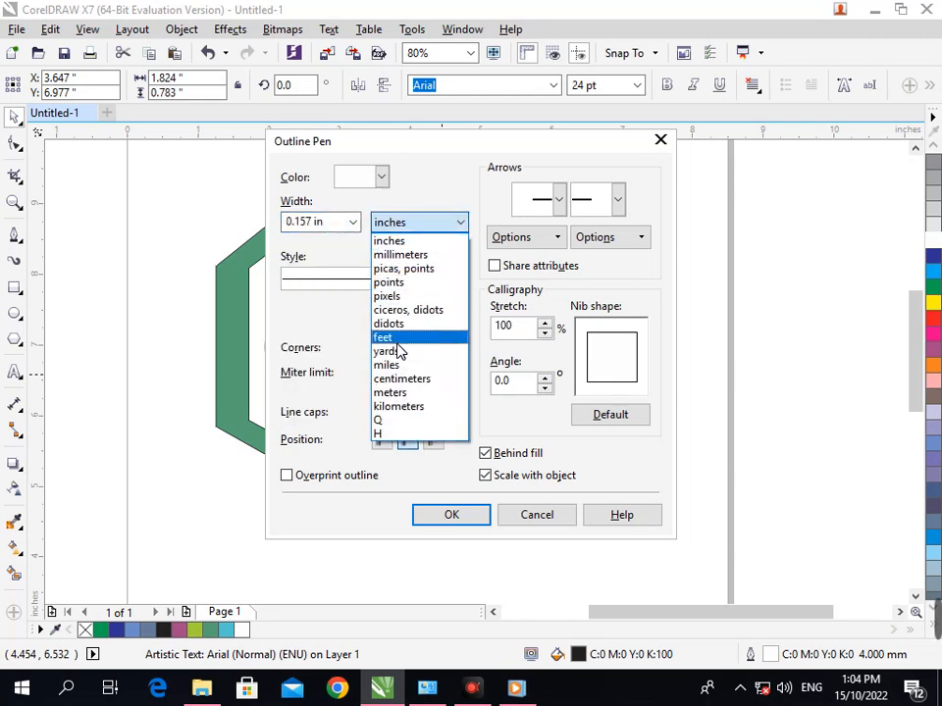
pyautogui.click(388, 296)
pyautogui.click(357, 228)
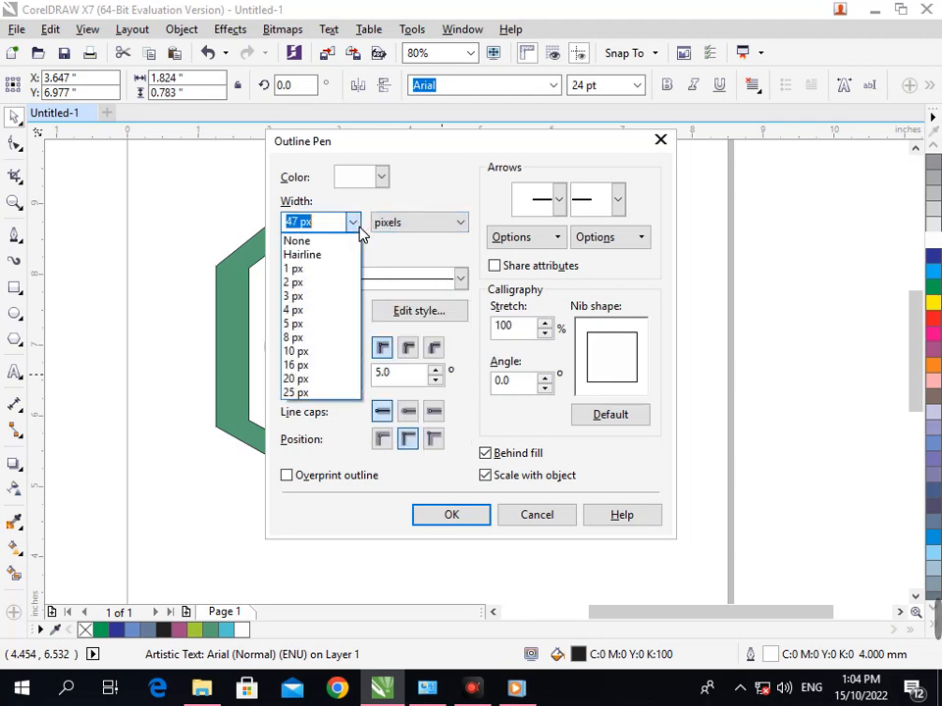
pyautogui.click(326, 283)
pyautogui.click(448, 510)
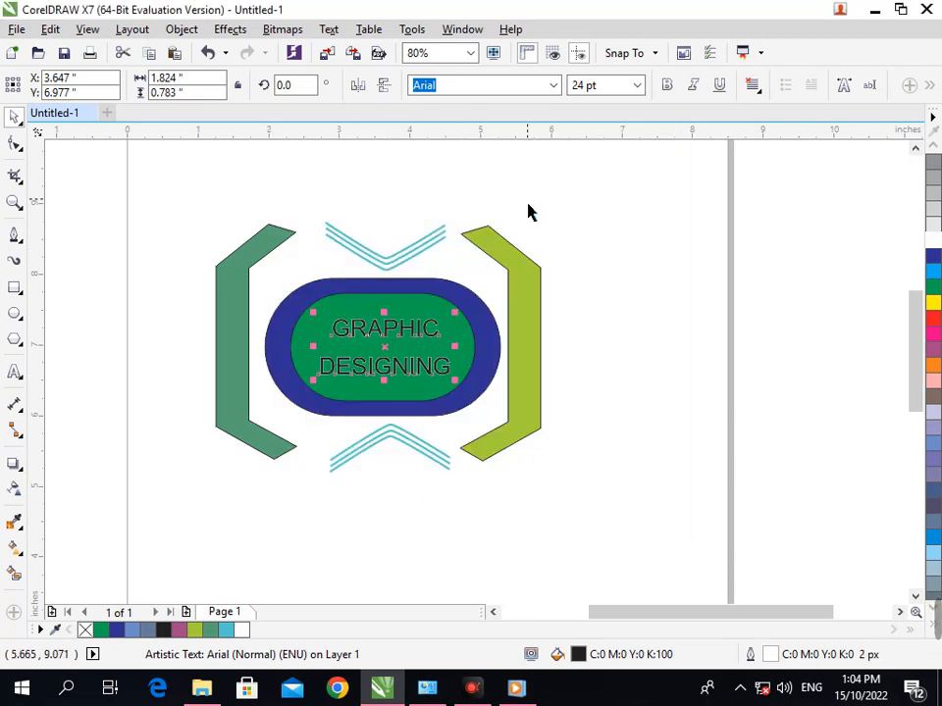
# Step: Set the outline width of the "GRAPHIC DESIGNING" text to 8 px
pyautogui.press('F12')
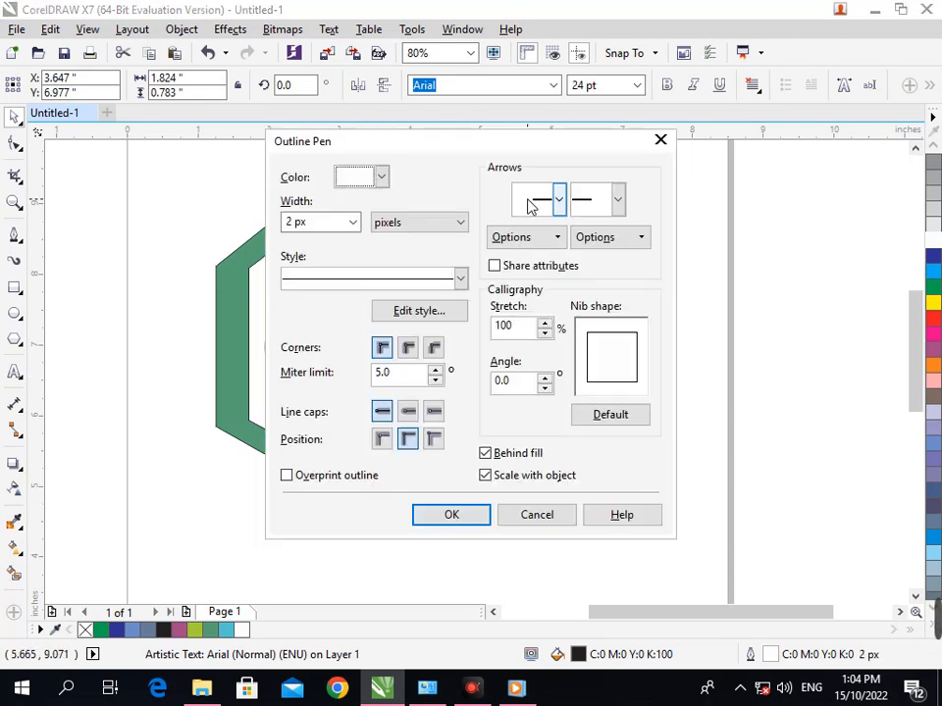
pyautogui.click(353, 222)
pyautogui.click(332, 334)
pyautogui.click(452, 514)
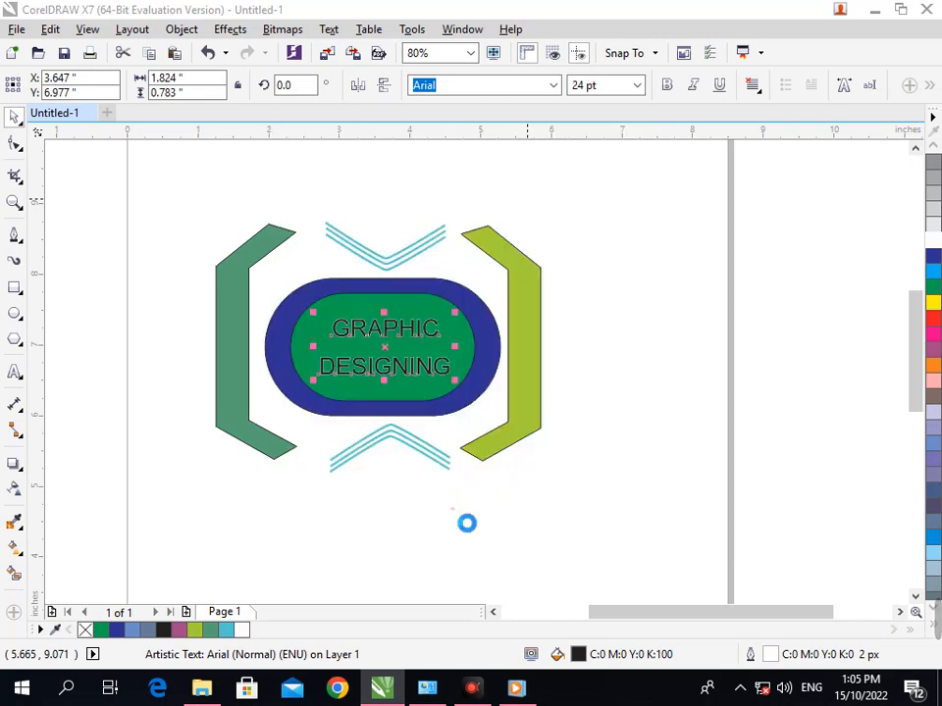
pyautogui.click(472, 417)
# Step: Increase the white outline of the "GRAPHIC DESIGNING" text to 20 px
pyautogui.click(438, 383)
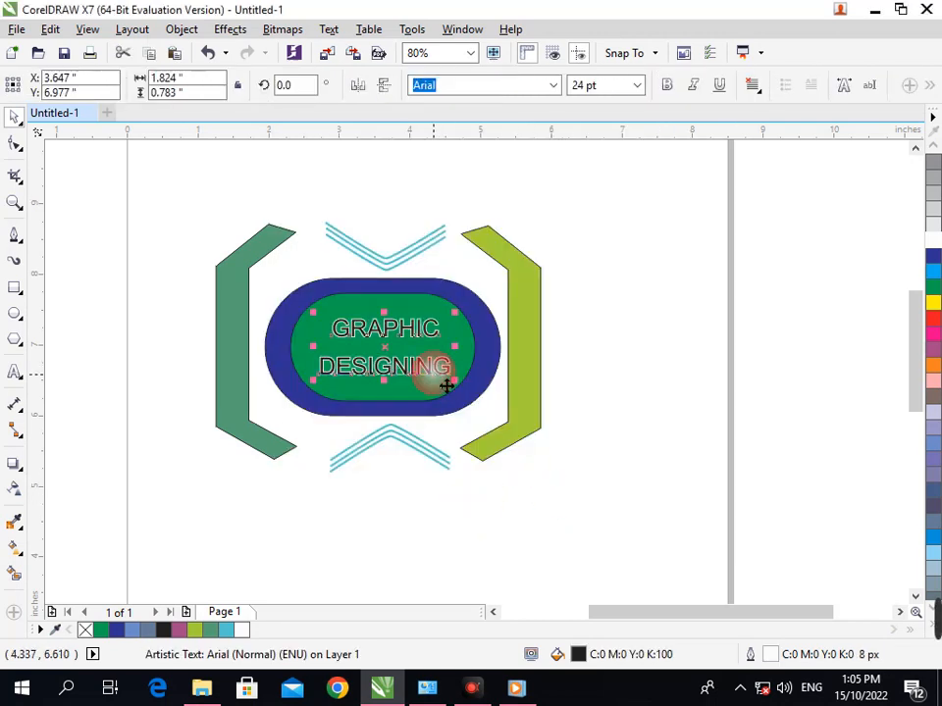
pyautogui.press('F12')
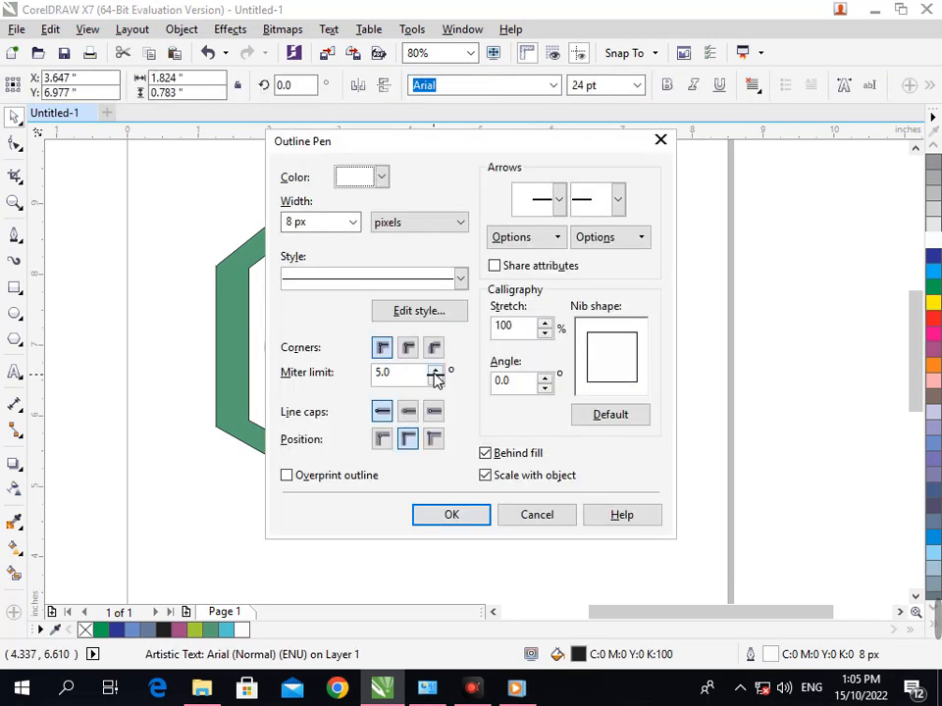
pyautogui.click(353, 222)
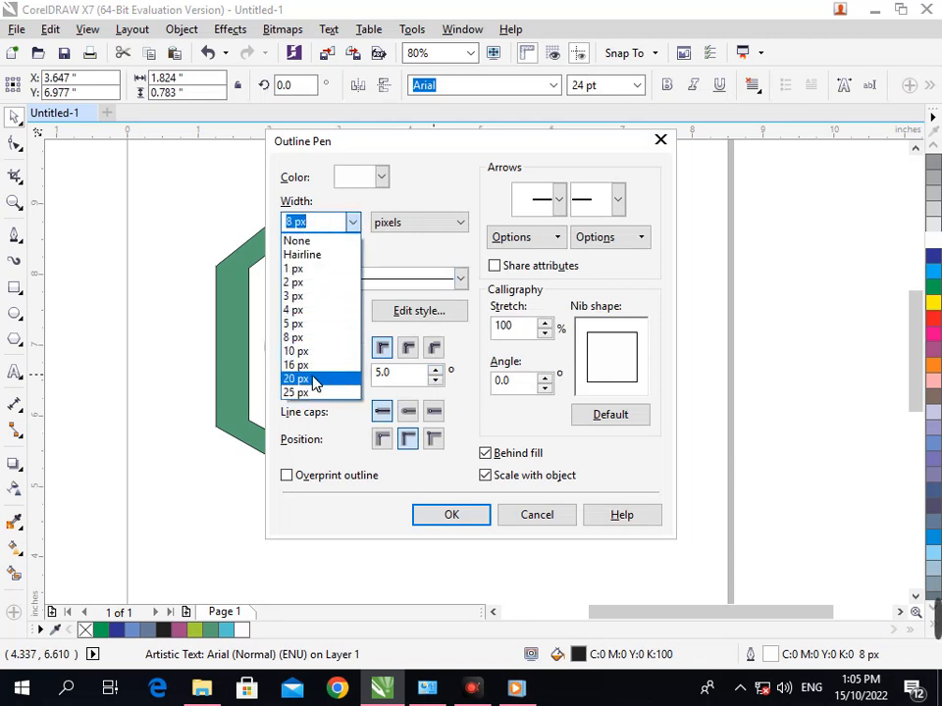
pyautogui.click(315, 378)
pyautogui.click(455, 517)
pyautogui.click(497, 515)
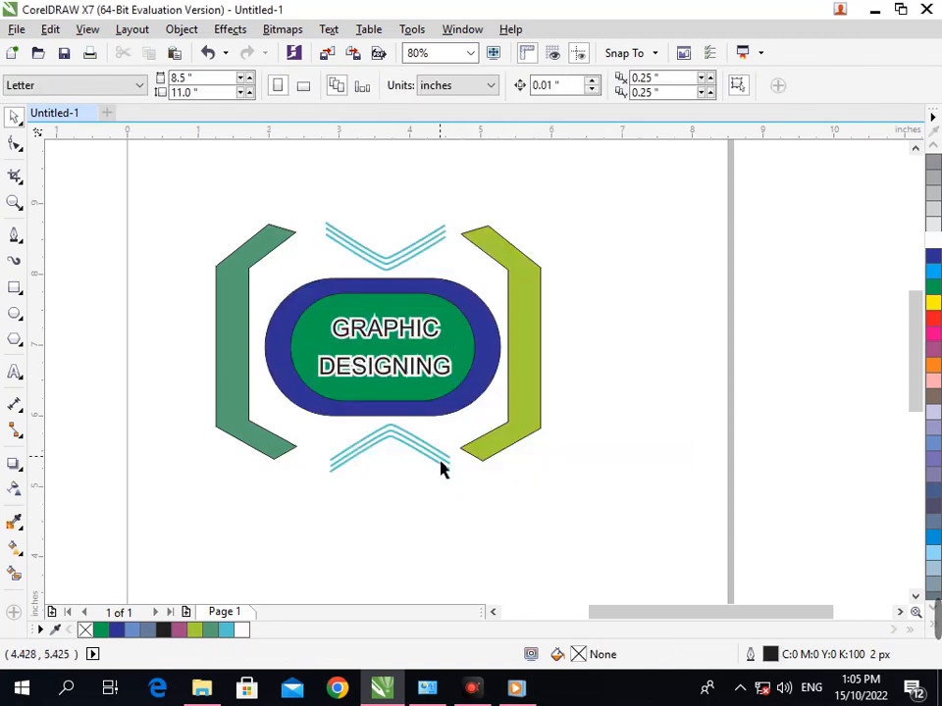
# Step: Set the text's white outline to 10 px wide with beveled corners to remove the sharp spikes around the letters
pyautogui.scroll(2, 568, 443)
pyautogui.scroll(4, 412, 341)
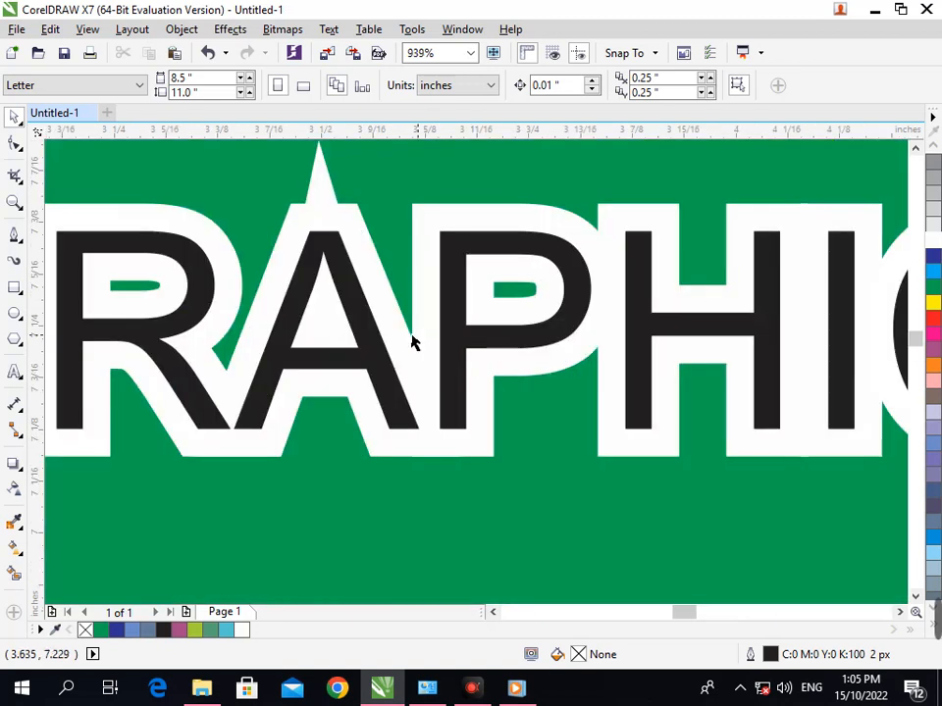
pyautogui.scroll(-4, 328, 284)
pyautogui.click(415, 316)
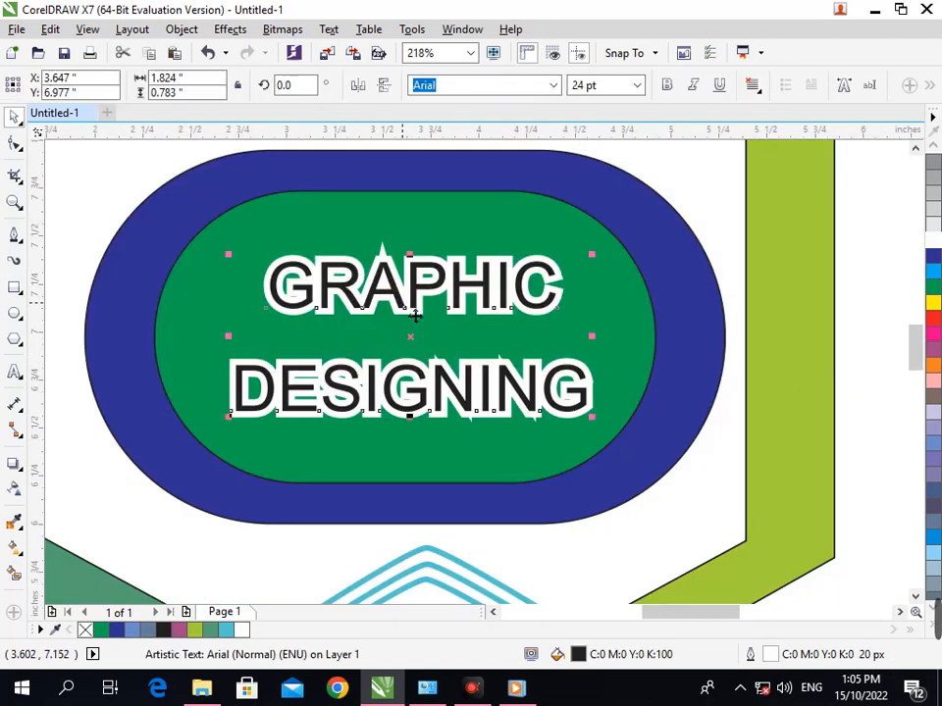
pyautogui.press('F12')
pyautogui.click(352, 222)
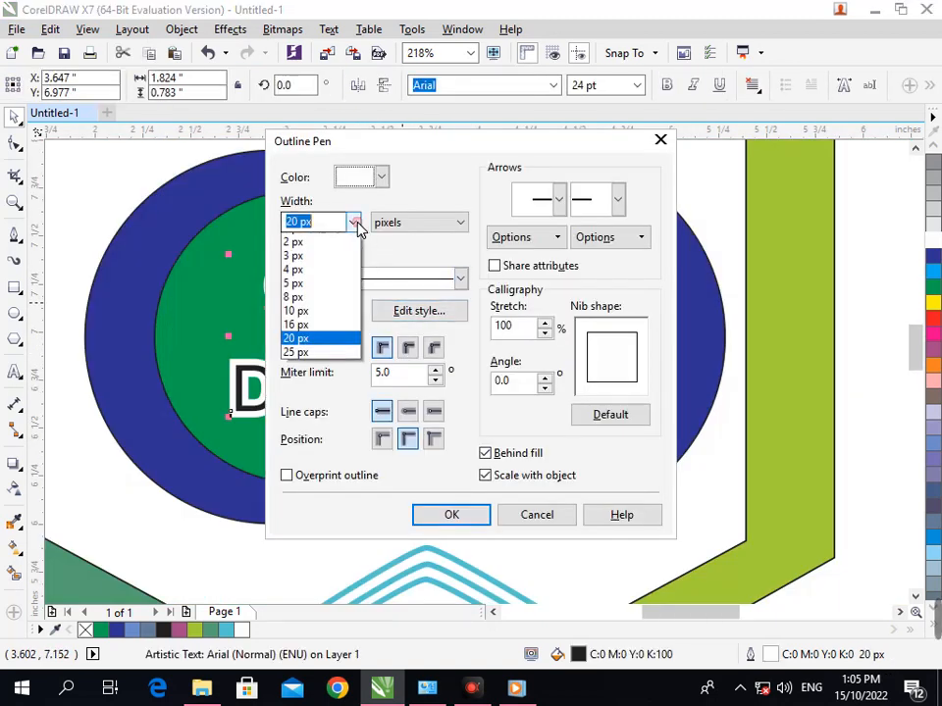
pyautogui.click(314, 351)
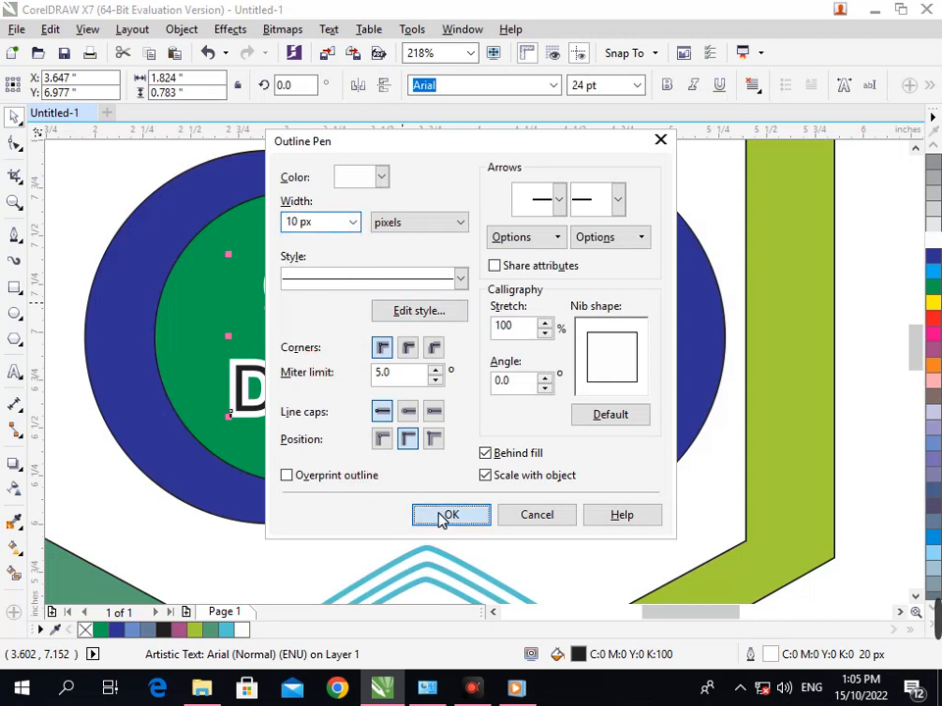
pyautogui.click(434, 347)
pyautogui.click(450, 514)
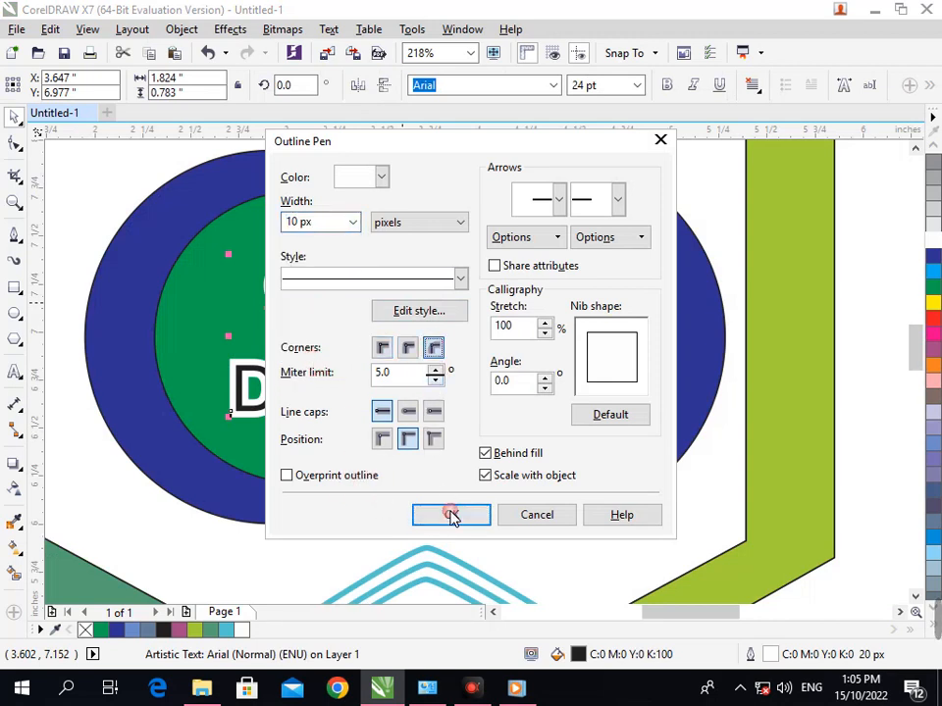
pyautogui.click(530, 511)
pyautogui.scroll(-3, 531, 480)
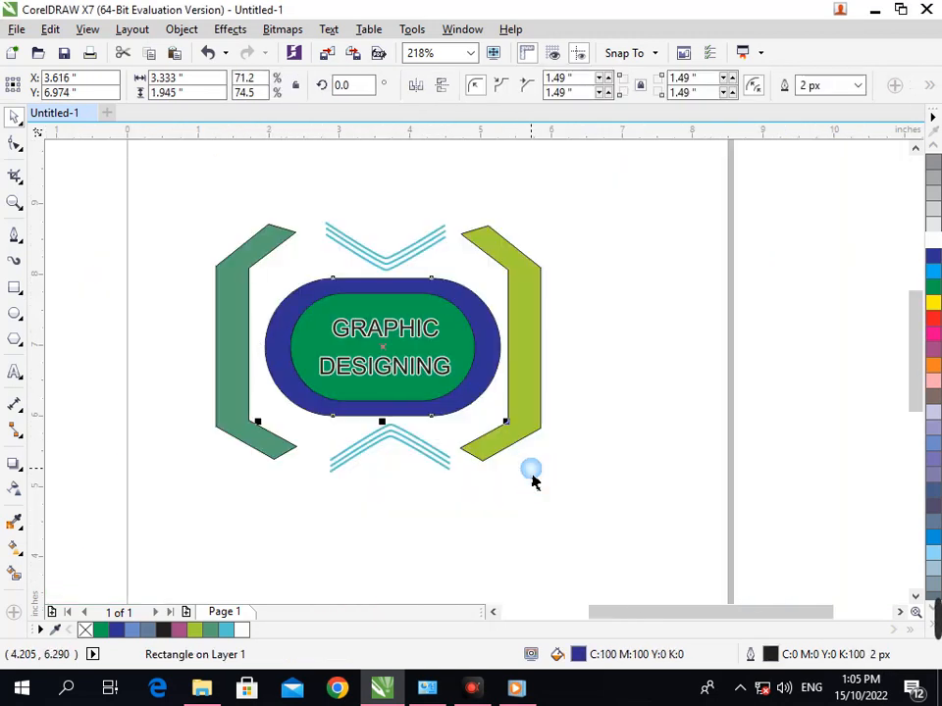
# Step: Set the width of the text's beveled white outline to 20 px
pyautogui.click(643, 486)
pyautogui.click(401, 392)
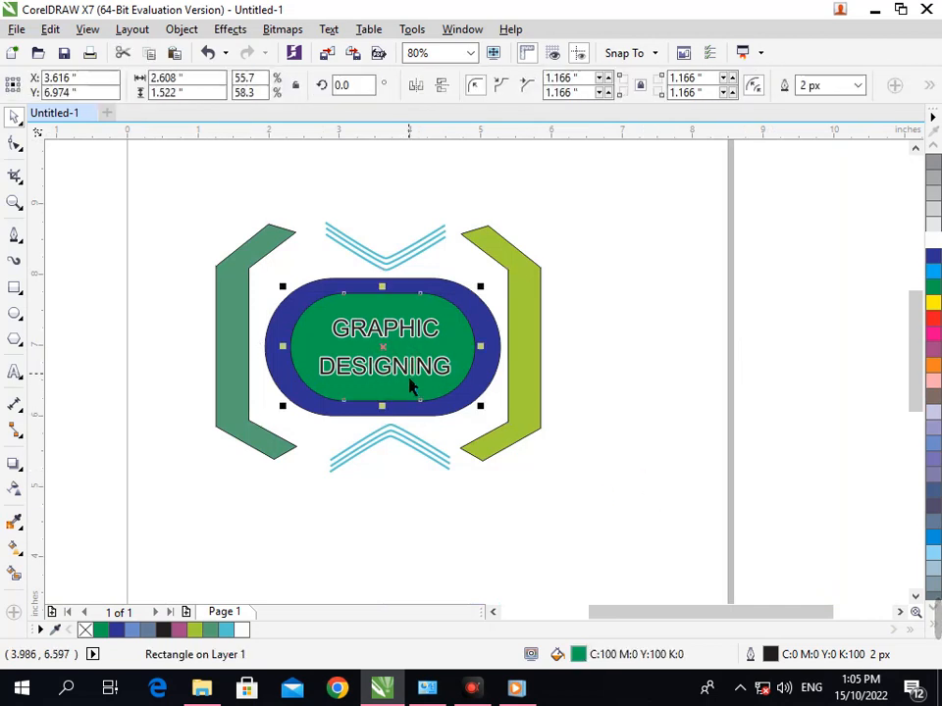
pyautogui.click(410, 383)
pyautogui.press('F12')
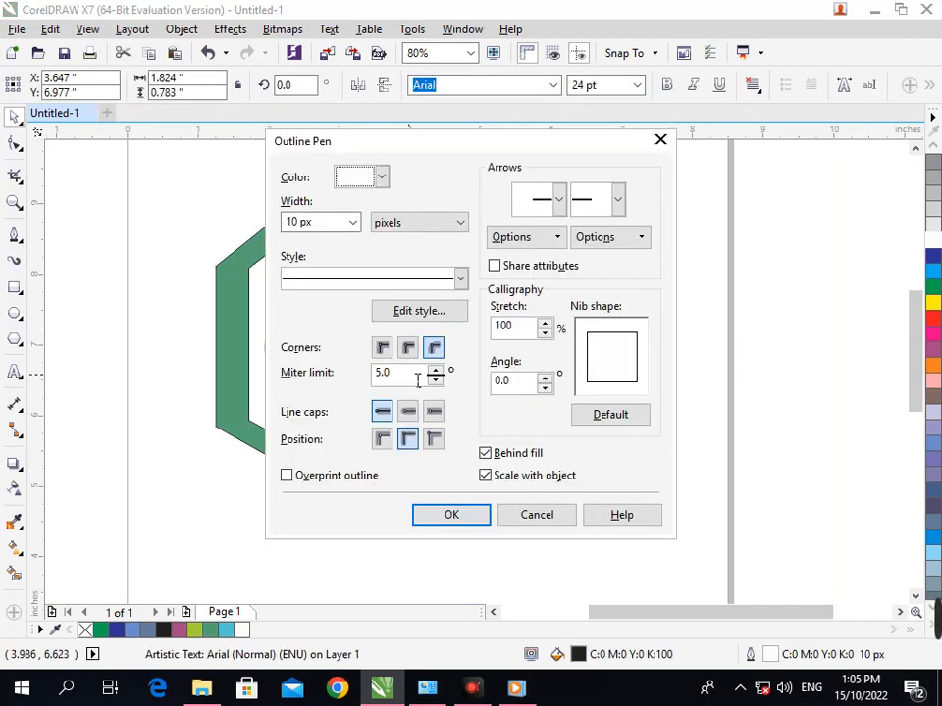
pyautogui.click(352, 222)
pyautogui.click(309, 378)
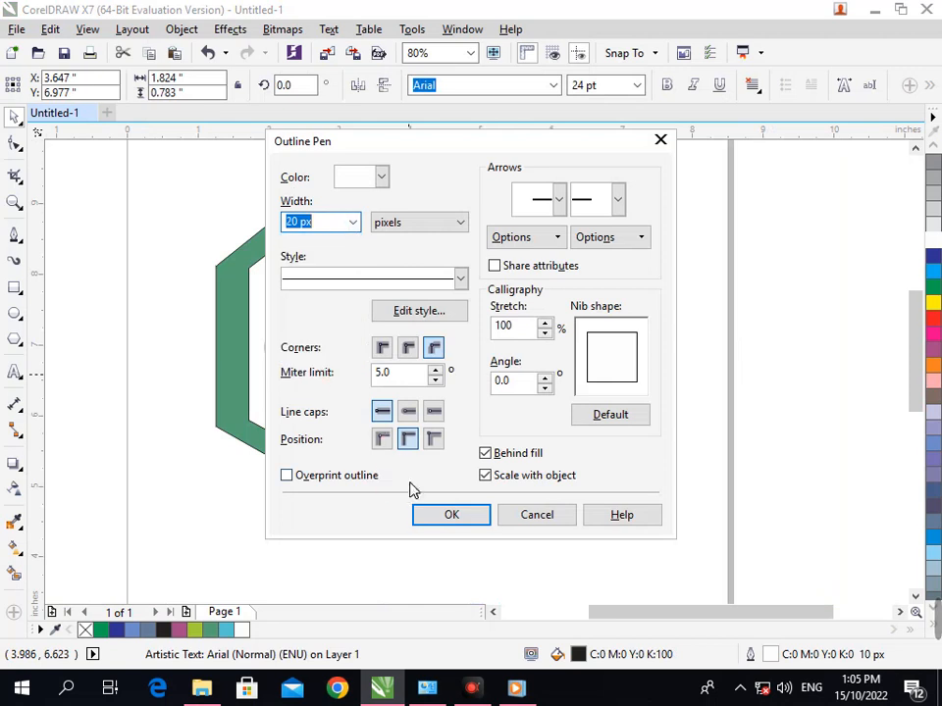
pyautogui.click(438, 515)
pyautogui.click(454, 476)
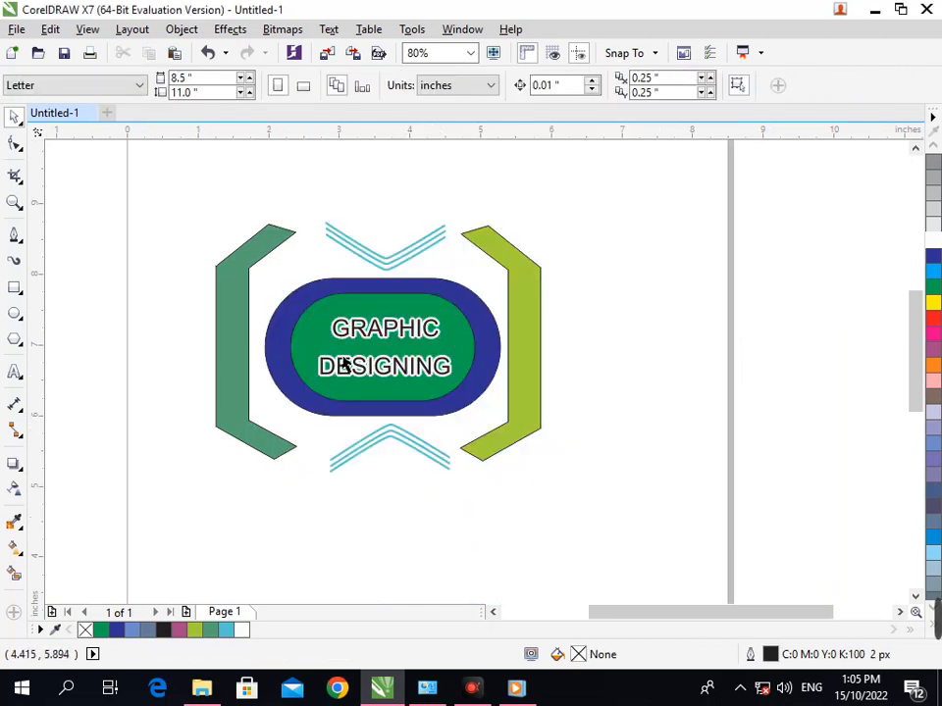
# Step: Select all objects of the logo and move them together to about X 4.62 in, Y 6.74 in on the page
pyautogui.hotkey('shift', 'F4')
pyautogui.press('z')
pyautogui.moveTo(310, 223); pyautogui.dragTo(596, 428)
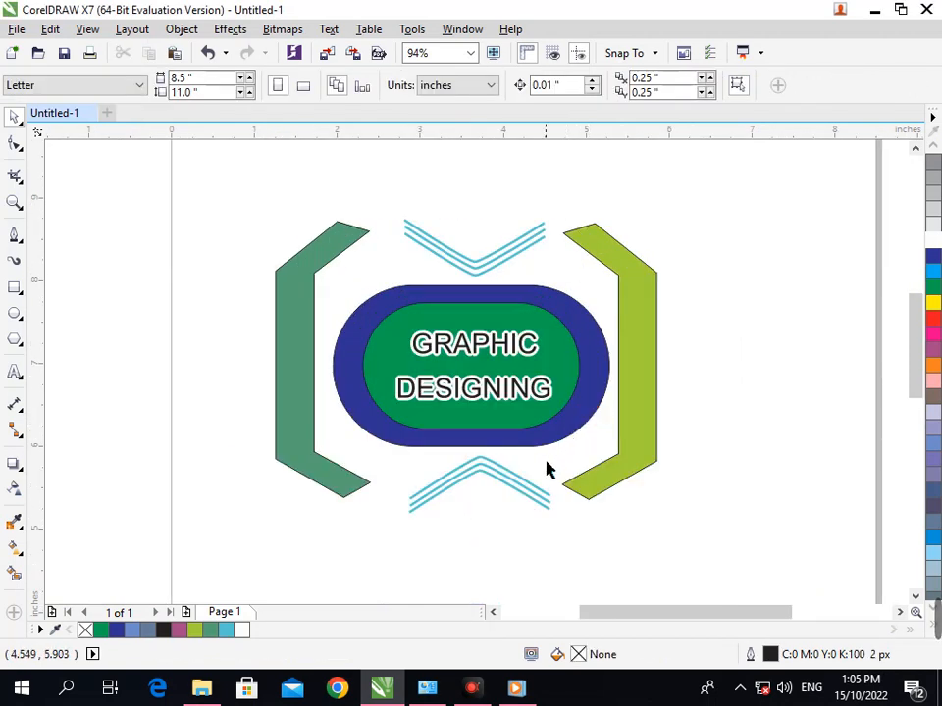
pyautogui.hotkey('shift', 'F4')
pyautogui.moveTo(375, 351); pyautogui.dragTo(567, 424)
pyautogui.click(337, 252)
pyautogui.moveTo(339, 226); pyautogui.dragTo(565, 387)
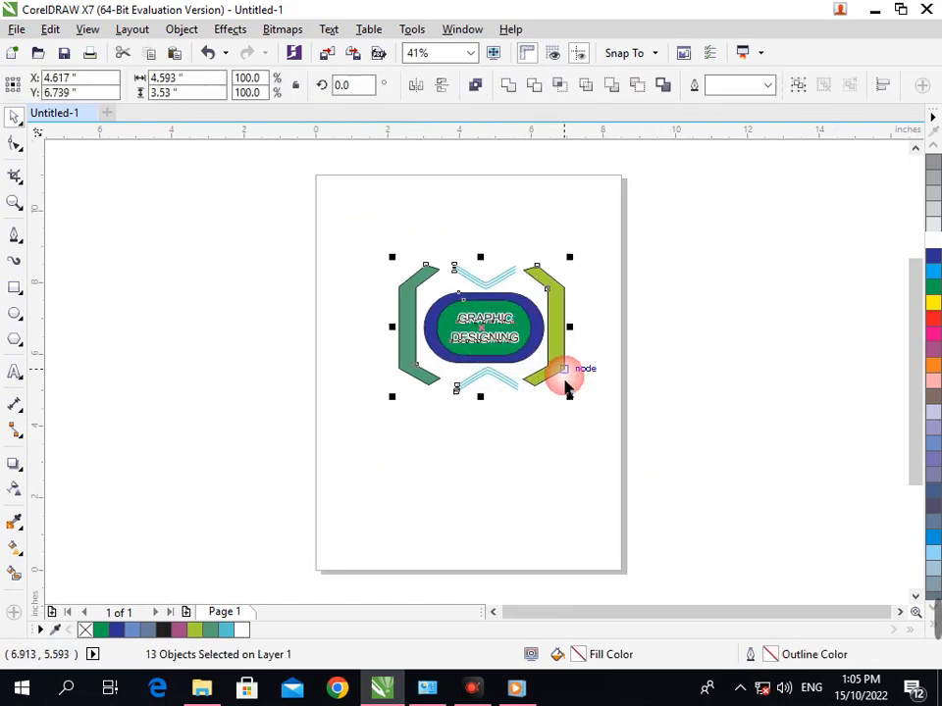
# Step: Enlarge the whole logo to about 5.97 by 4.59 in and center it on the page at about X 4.11, Y 5.92 in
pyautogui.moveTo(592, 426); pyautogui.dragTo(556, 403)
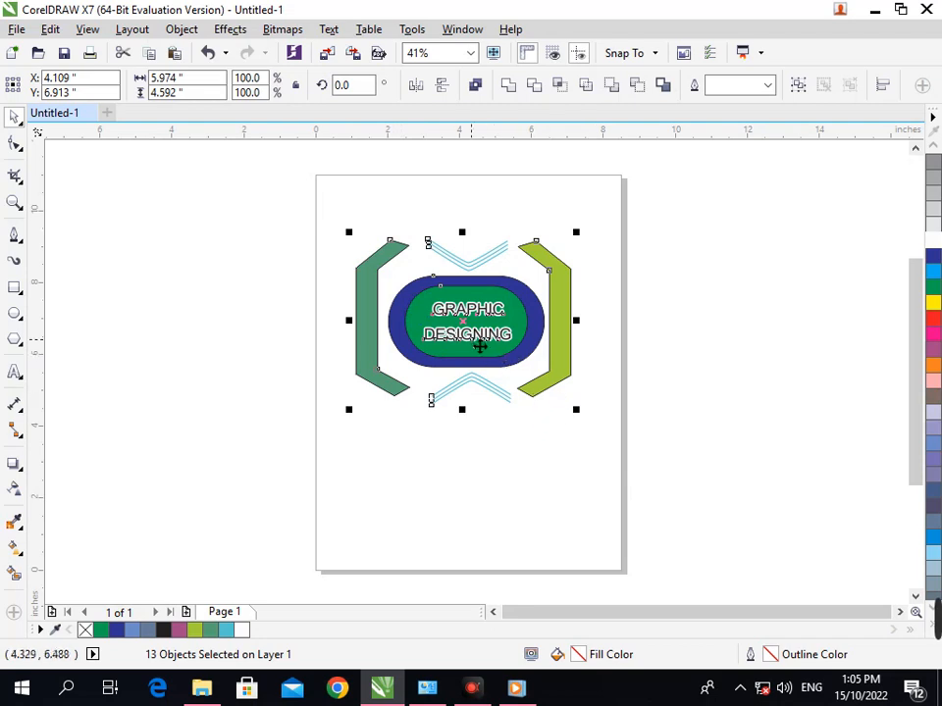
pyautogui.moveTo(479, 345)
pyautogui.mouseDown()
pyautogui.moveTo(475, 339)
pyautogui.moveTo(480, 365)
pyautogui.mouseUp()
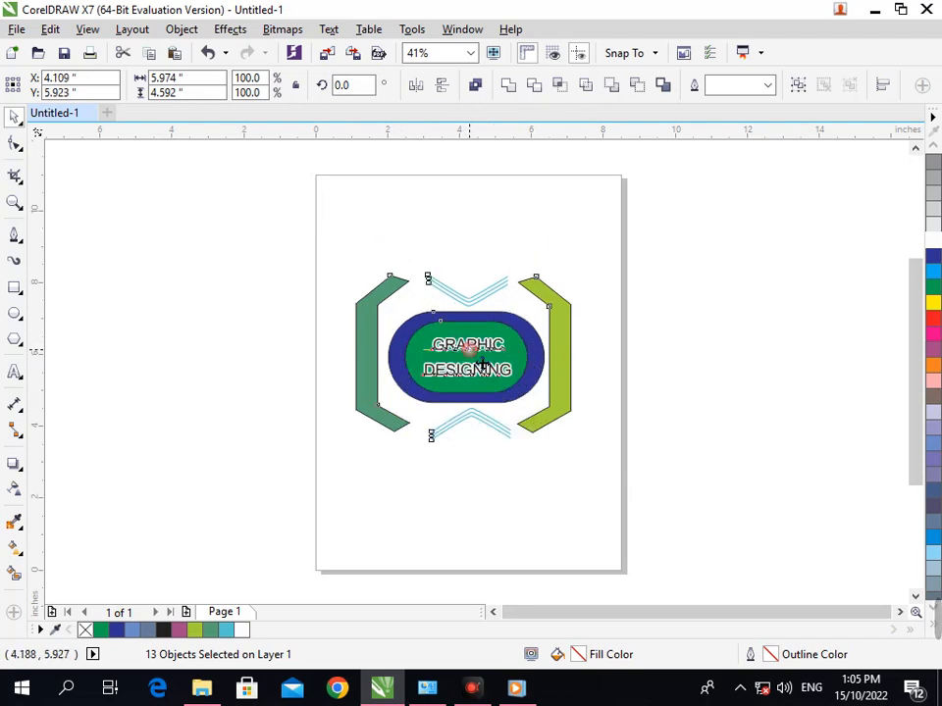
pyautogui.click(273, 216)
pyautogui.moveTo(315, 173); pyautogui.dragTo(638, 593)
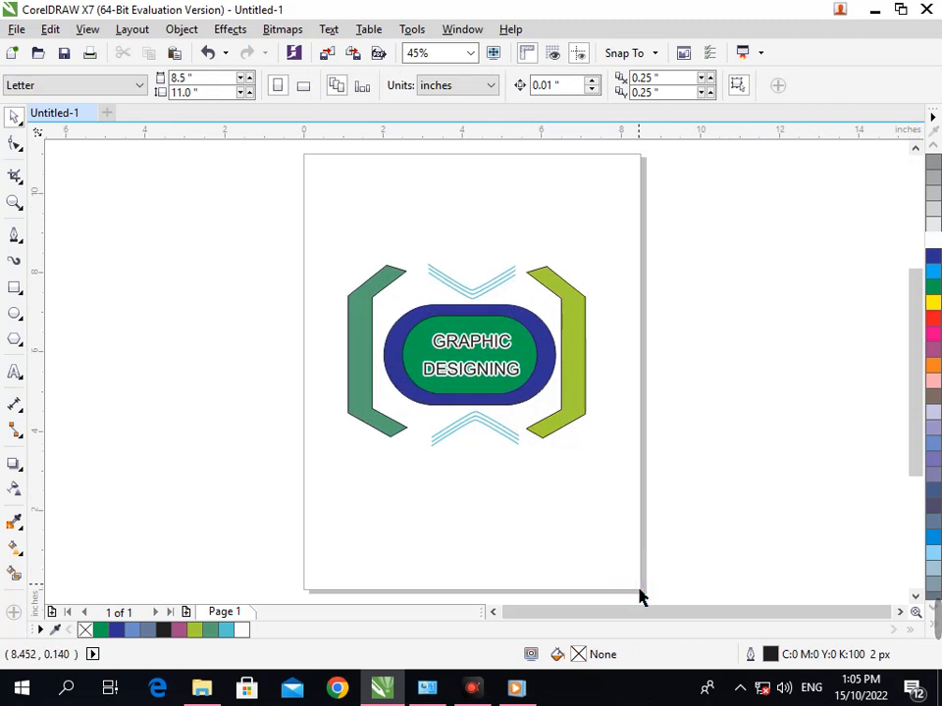